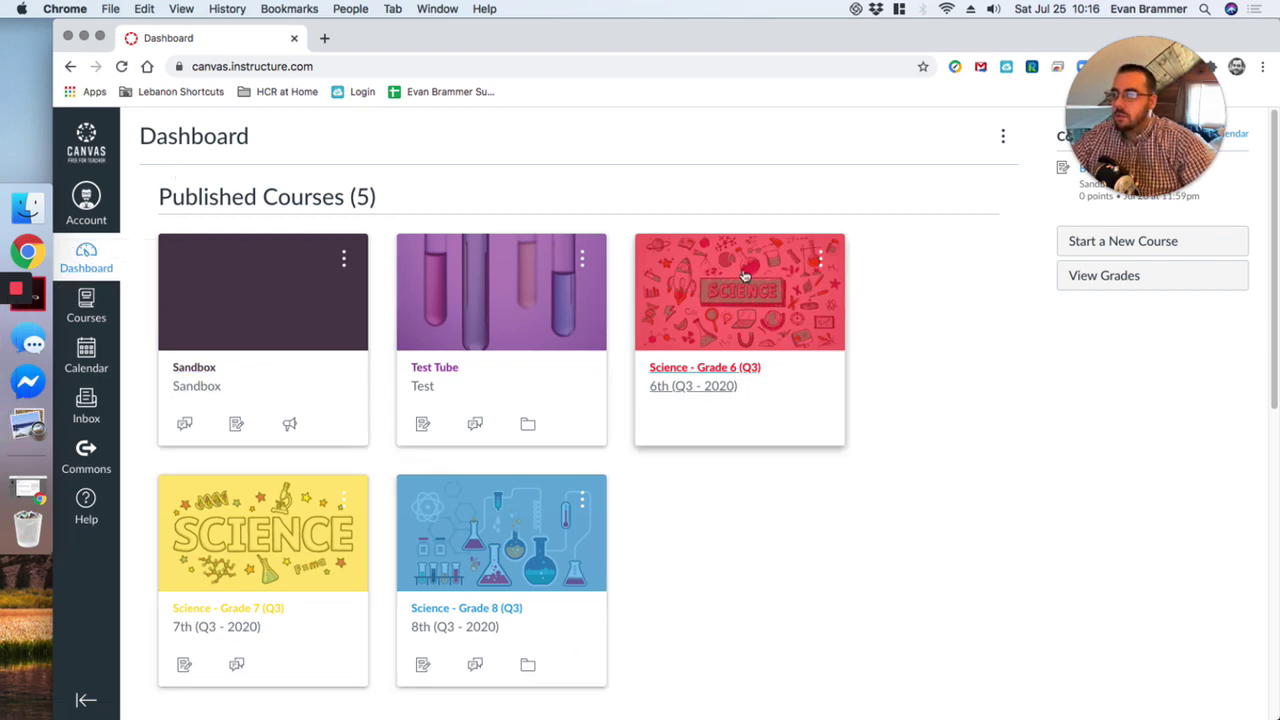
- Try rearranging the course cards, colour the Sandbox card red (#FF2717), and open the Sandbox course
mouse_move(1276, 297)
left_mouse_down()
mouse_move(1266, 477)
mouse_move(1270, 300)
left_mouse_up()
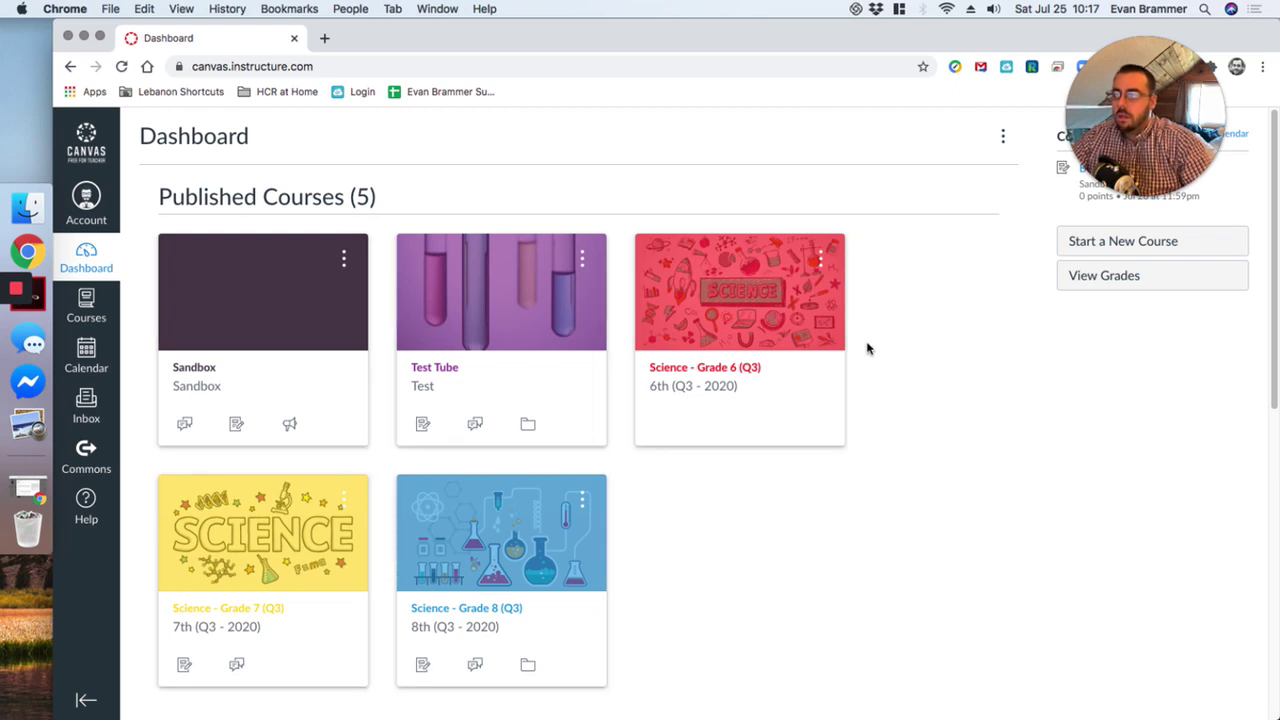
mouse_move(722, 322)
left_mouse_down()
mouse_move(650, 385)
mouse_move(159, 570)
mouse_move(510, 462)
mouse_move(717, 283)
mouse_move(737, 306)
left_mouse_up()
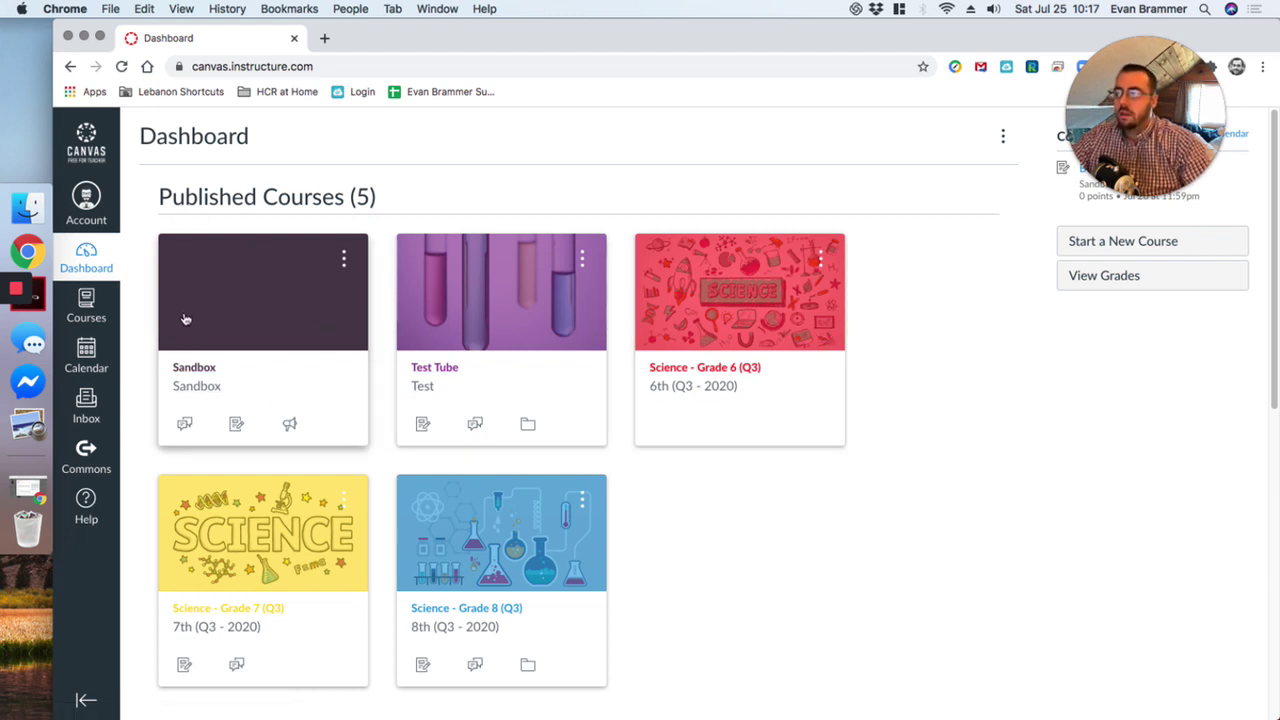
left_click(345, 266)
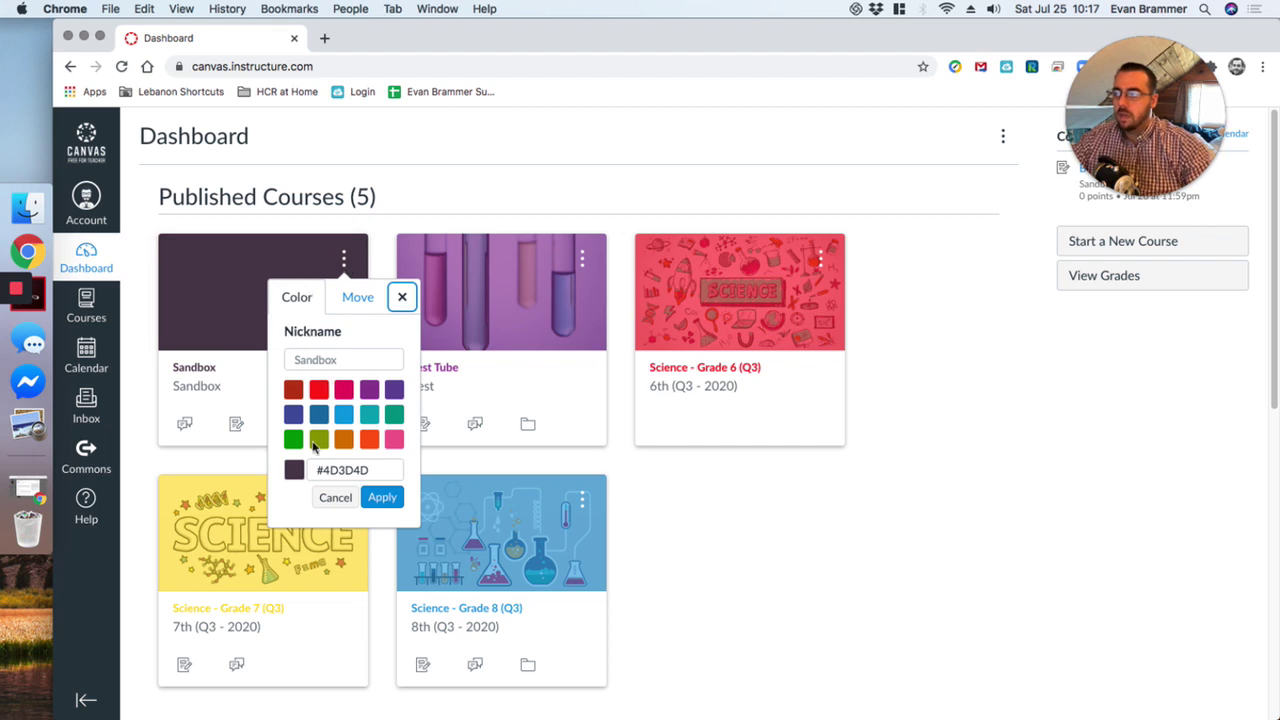
left_click(318, 389)
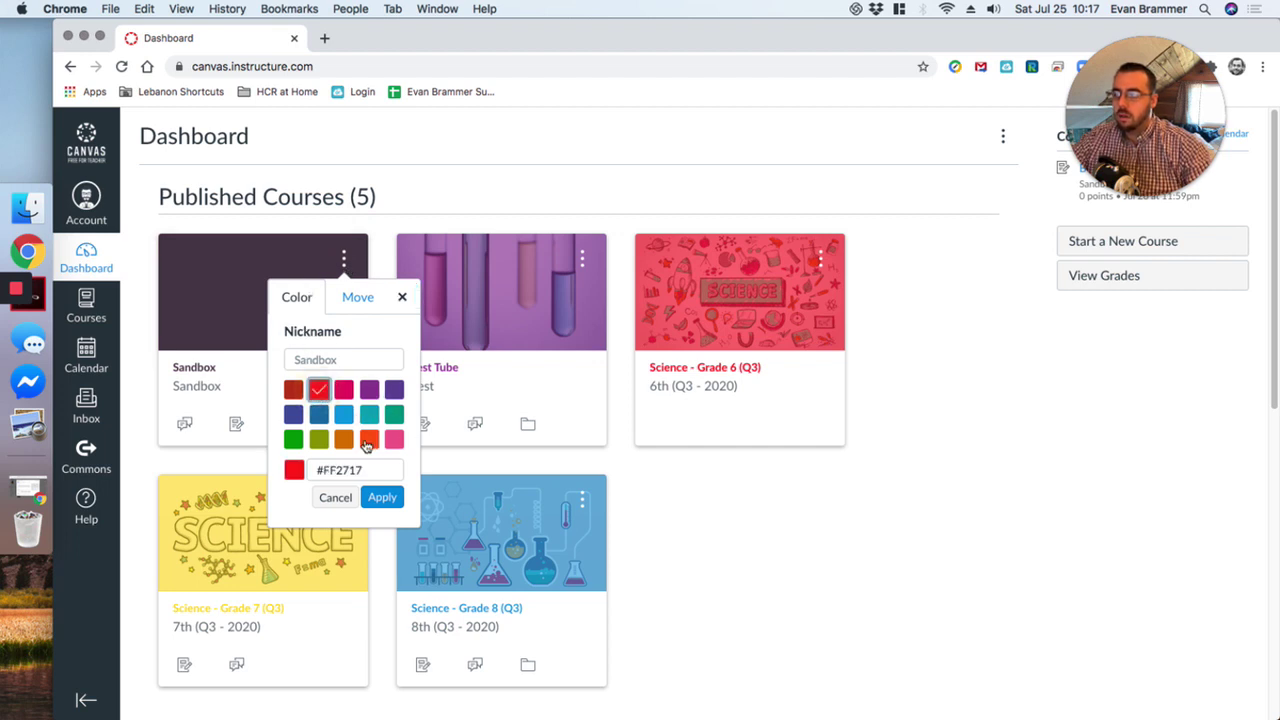
left_click(381, 497)
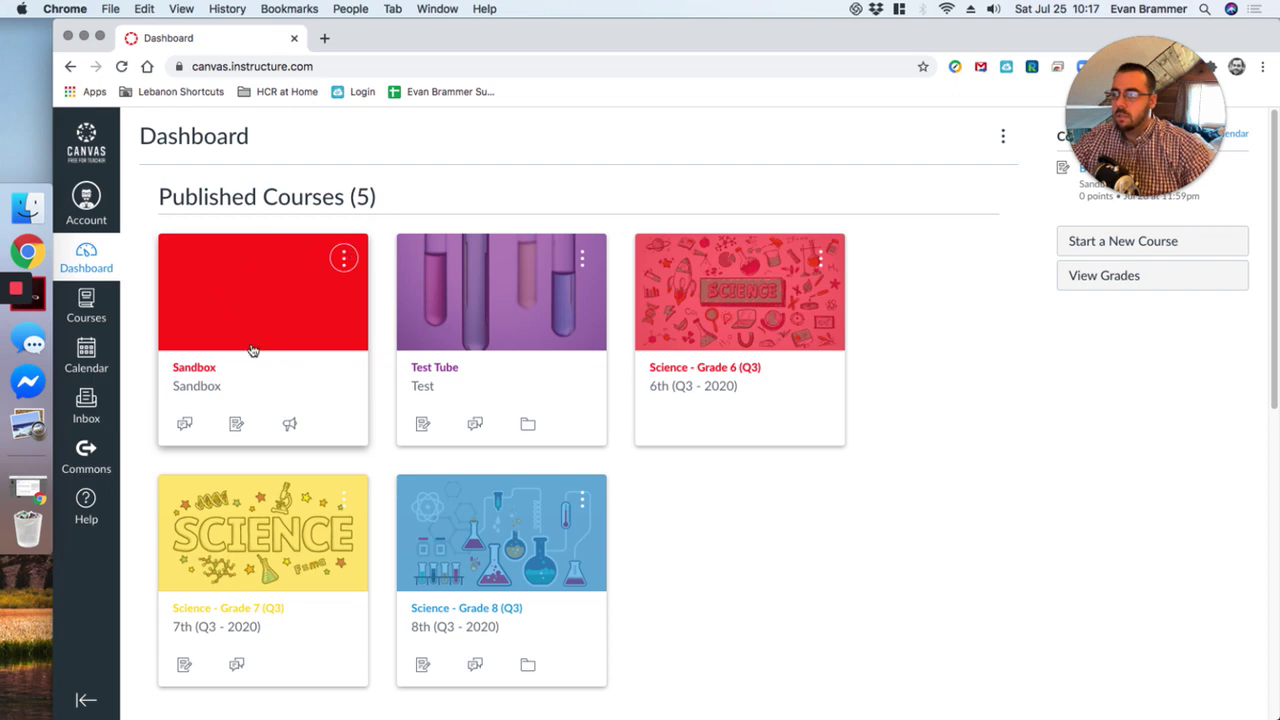
left_click(191, 372)
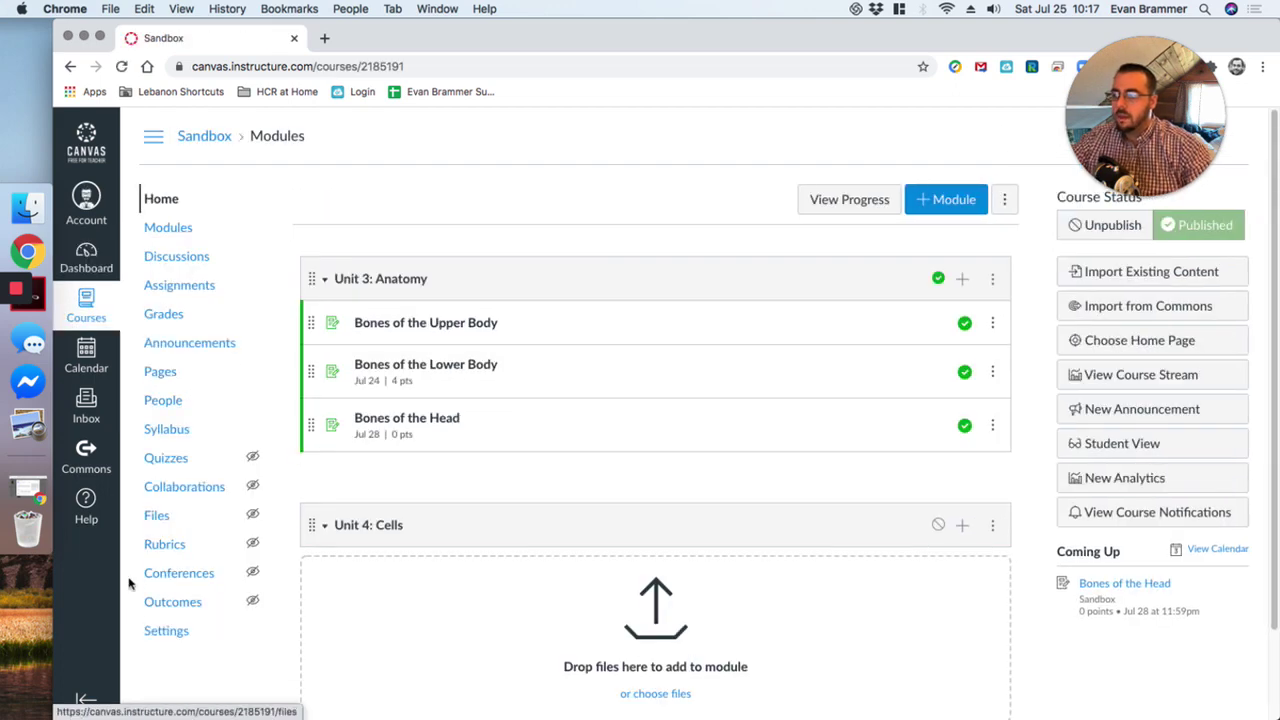
- Go to the Sandbox course's Settings and show the Course Details tab
left_click(168, 631)
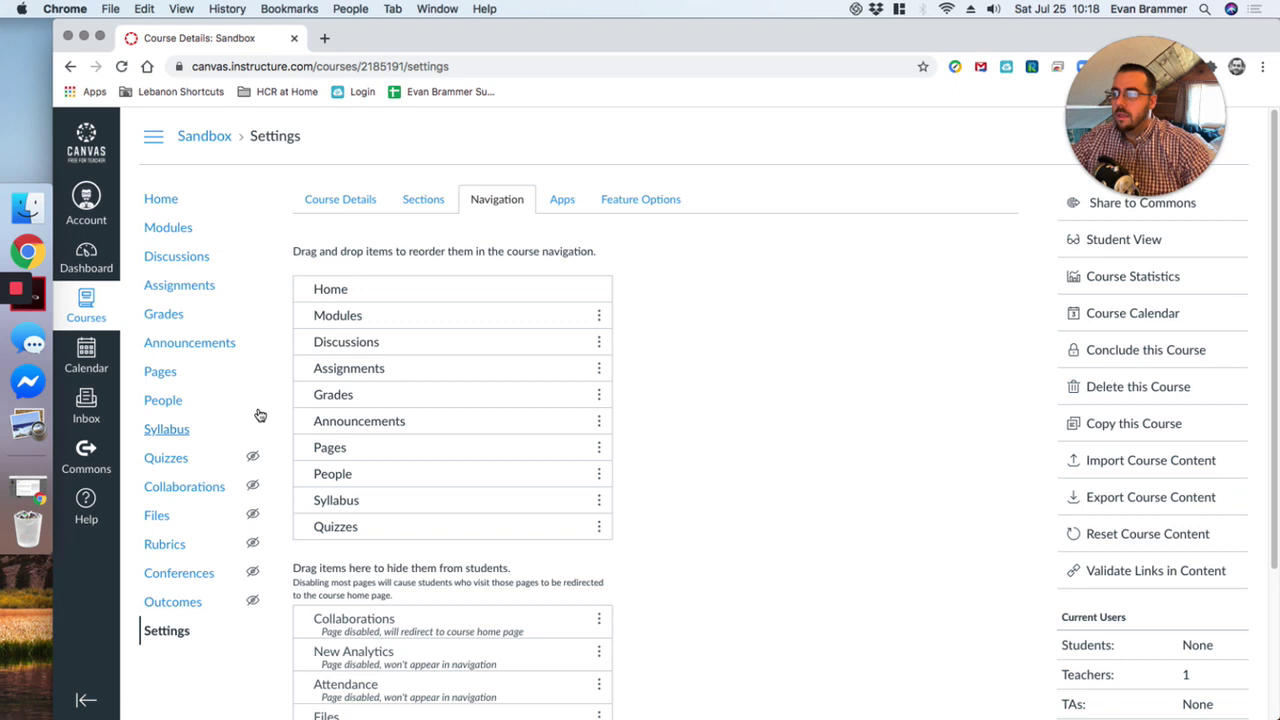
left_click(346, 200)
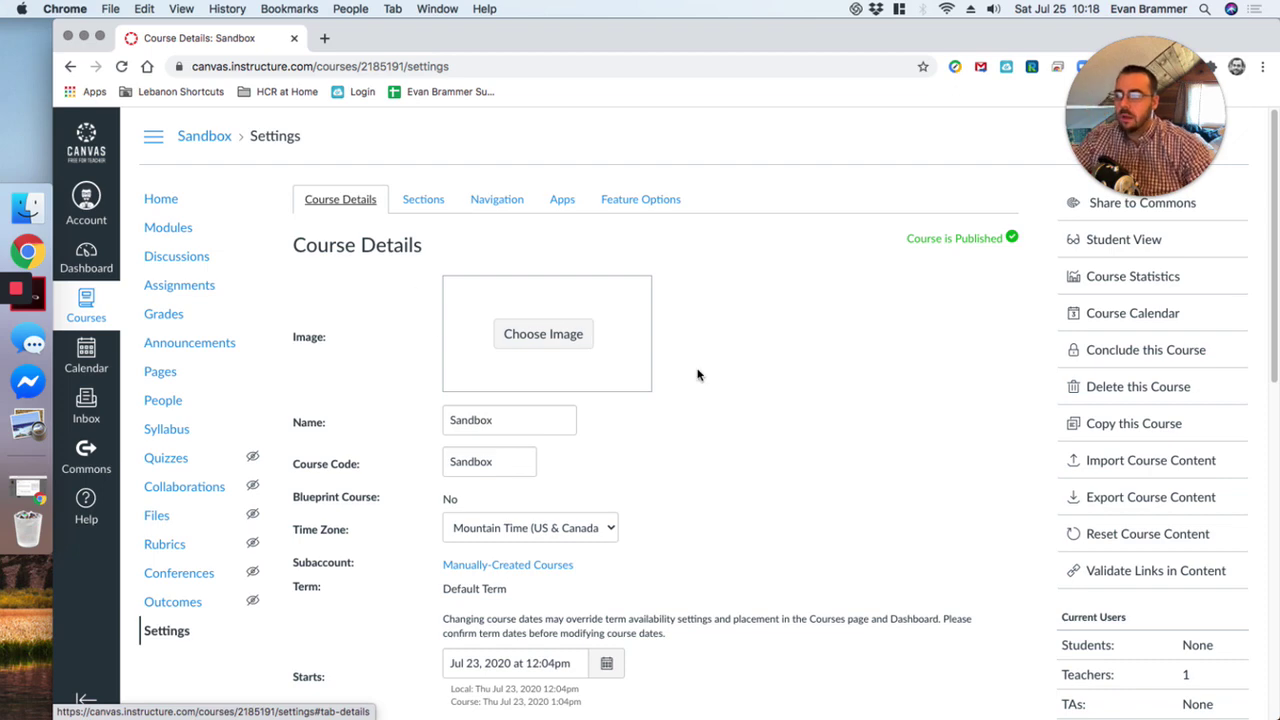
- Search Unsplash for 'Sand' from the course image chooser
left_click(548, 339)
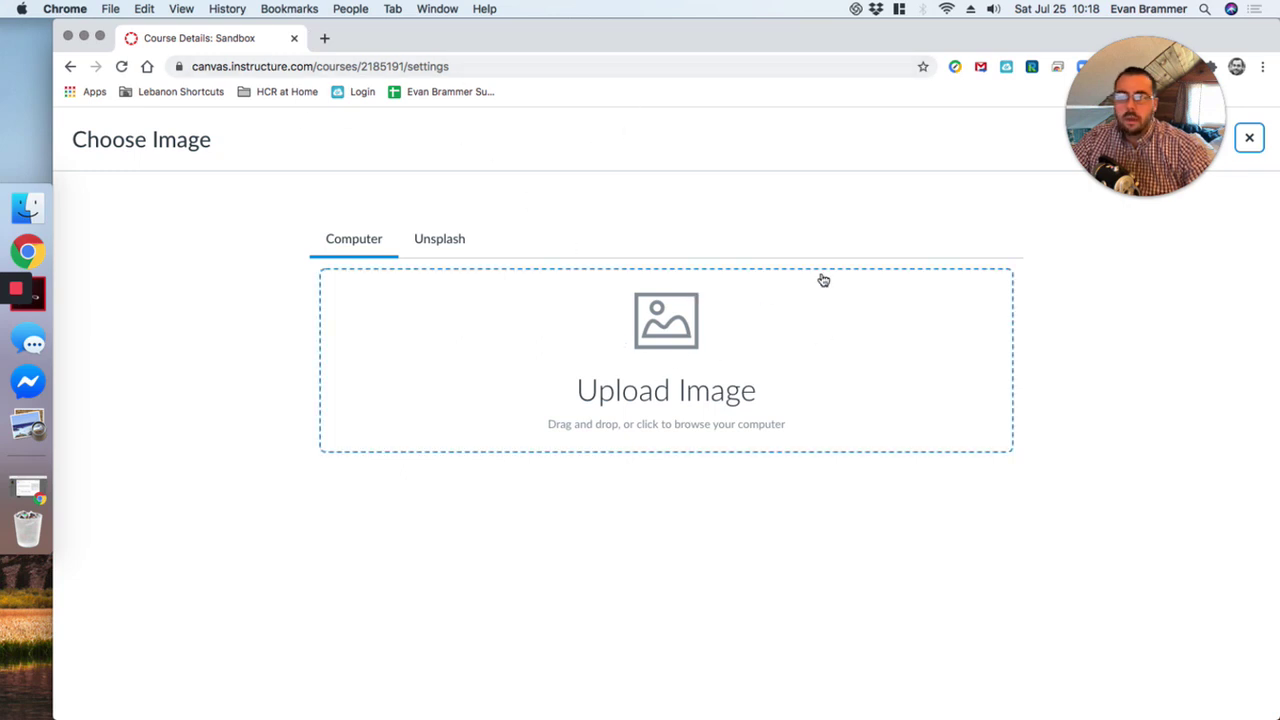
left_click(450, 245)
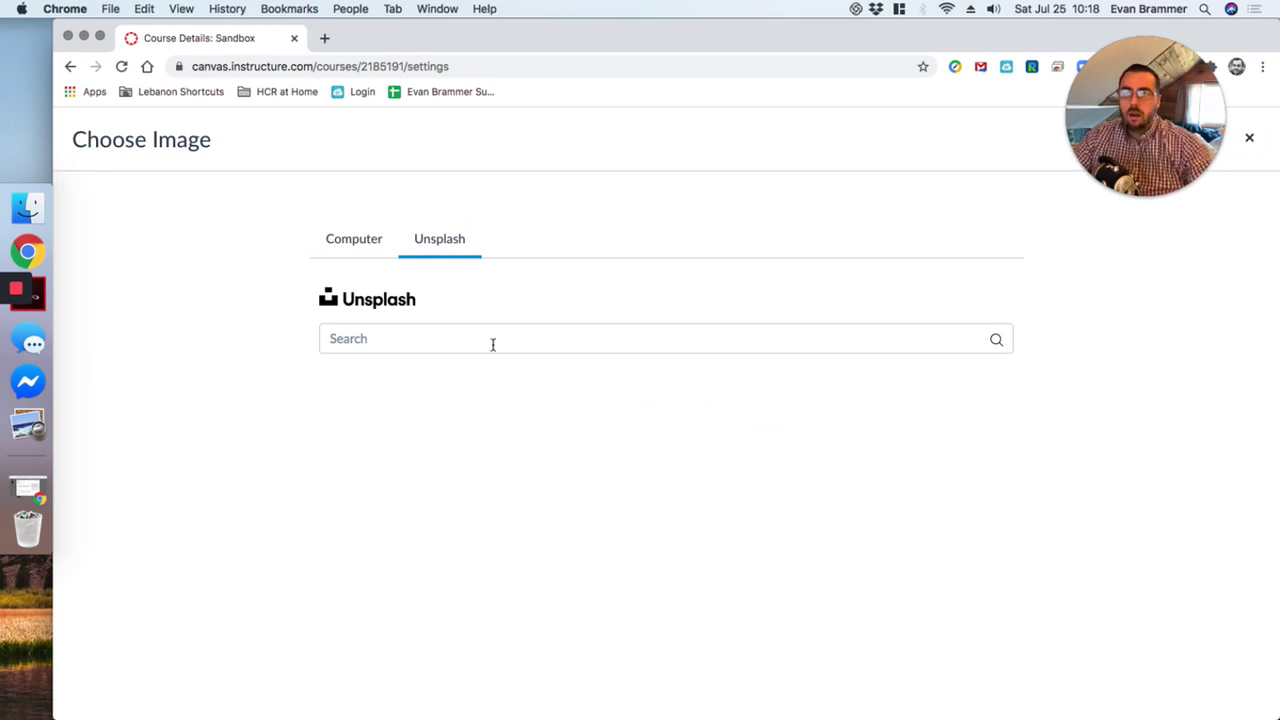
left_click(447, 335)
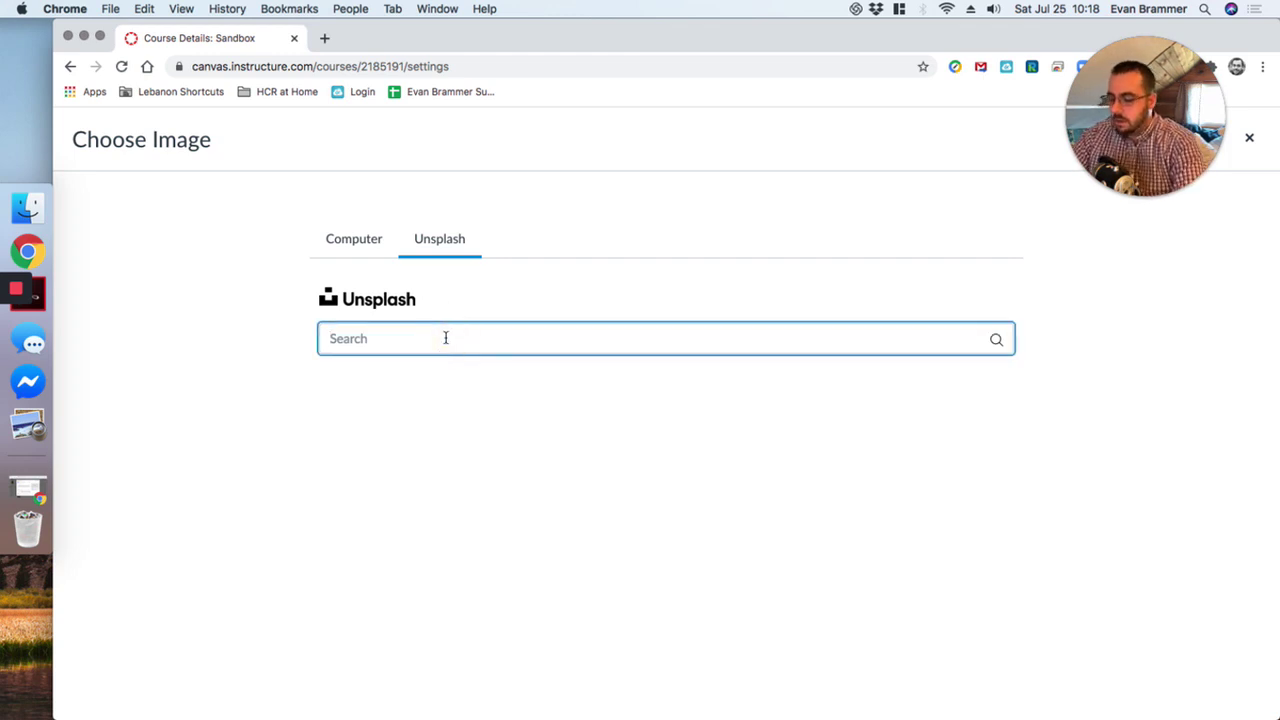
type("Sandbox")
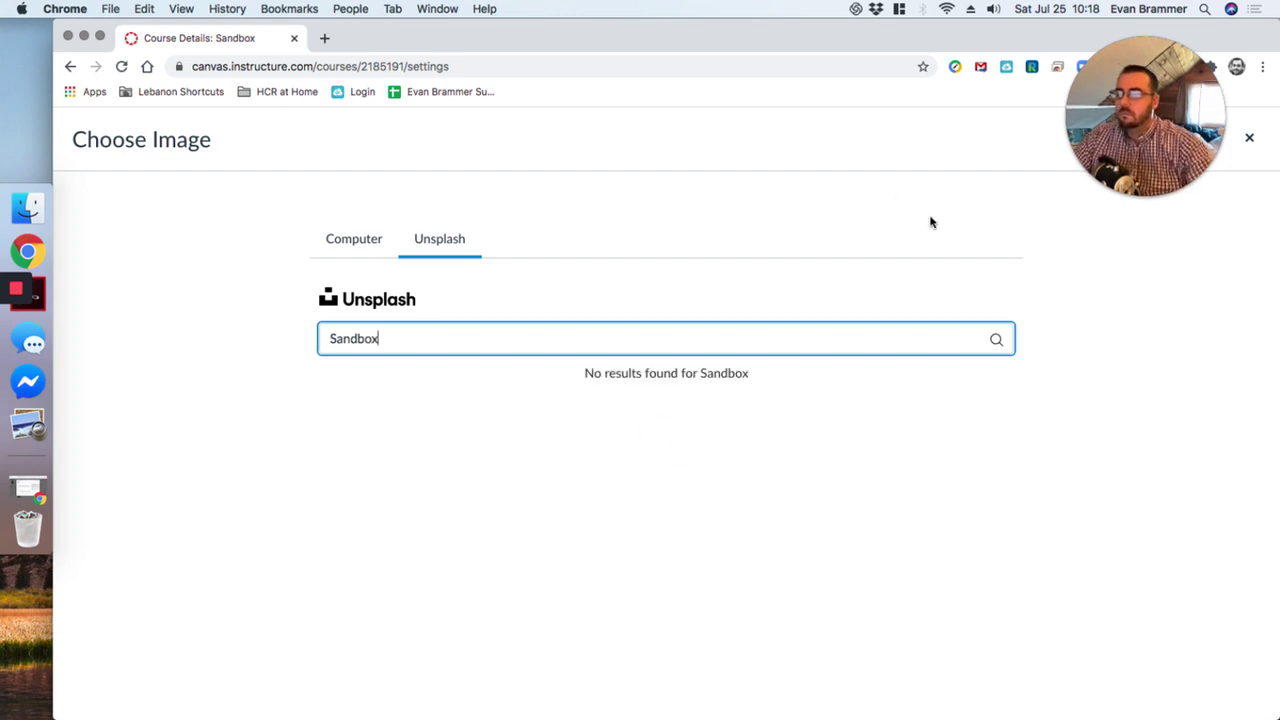
left_click_drag(360, 342, 571, 340)
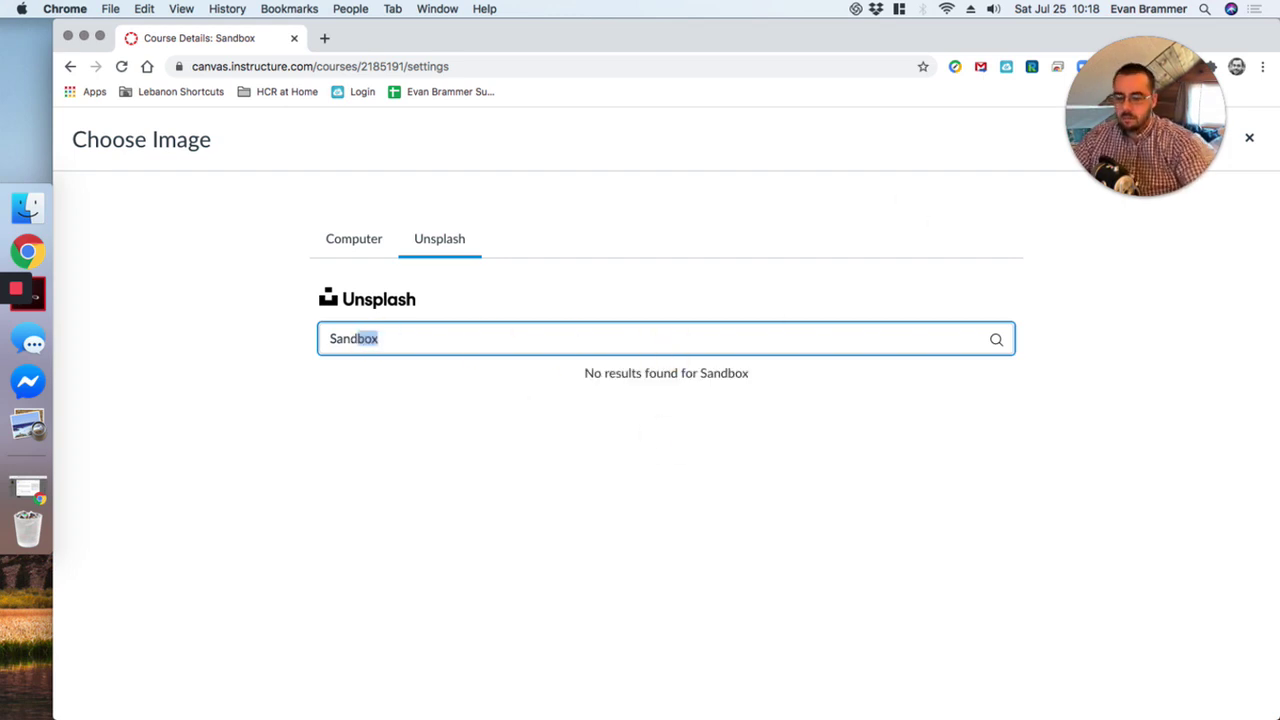
key("BackSpace")
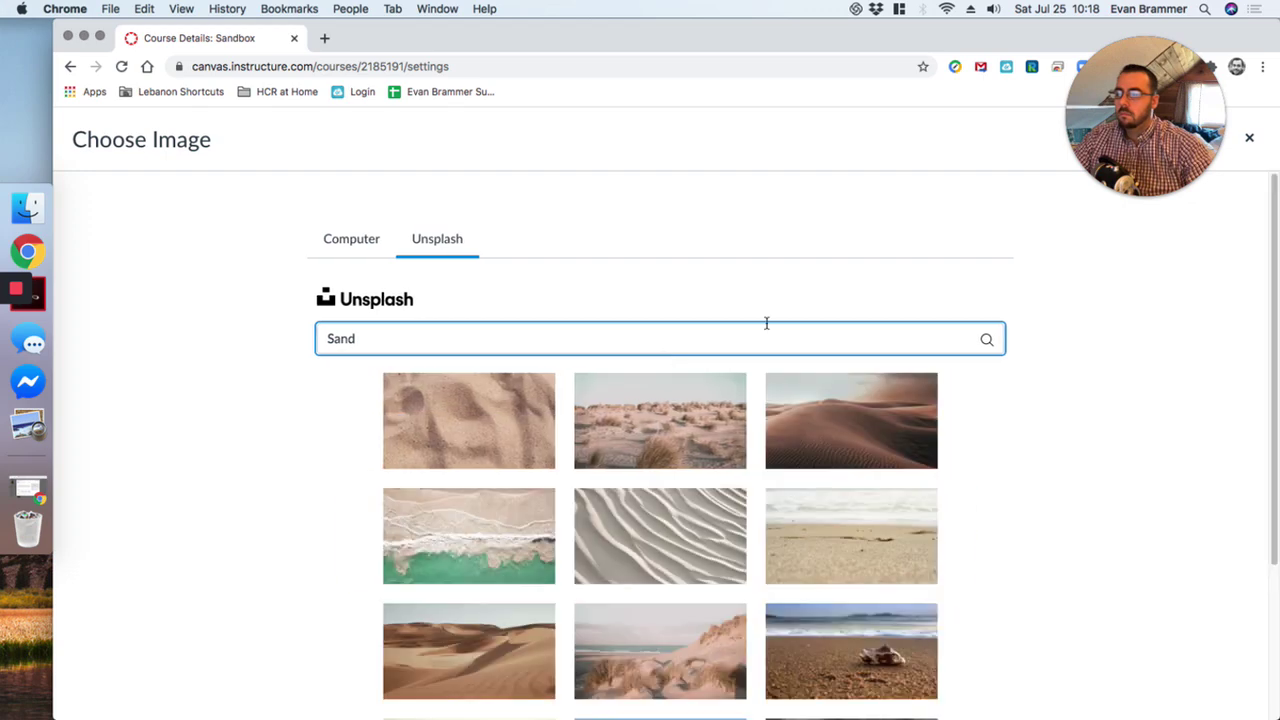
- Pick the desert sand-dune photo from the results as the course image
scroll(1044, 314, "down", 4)
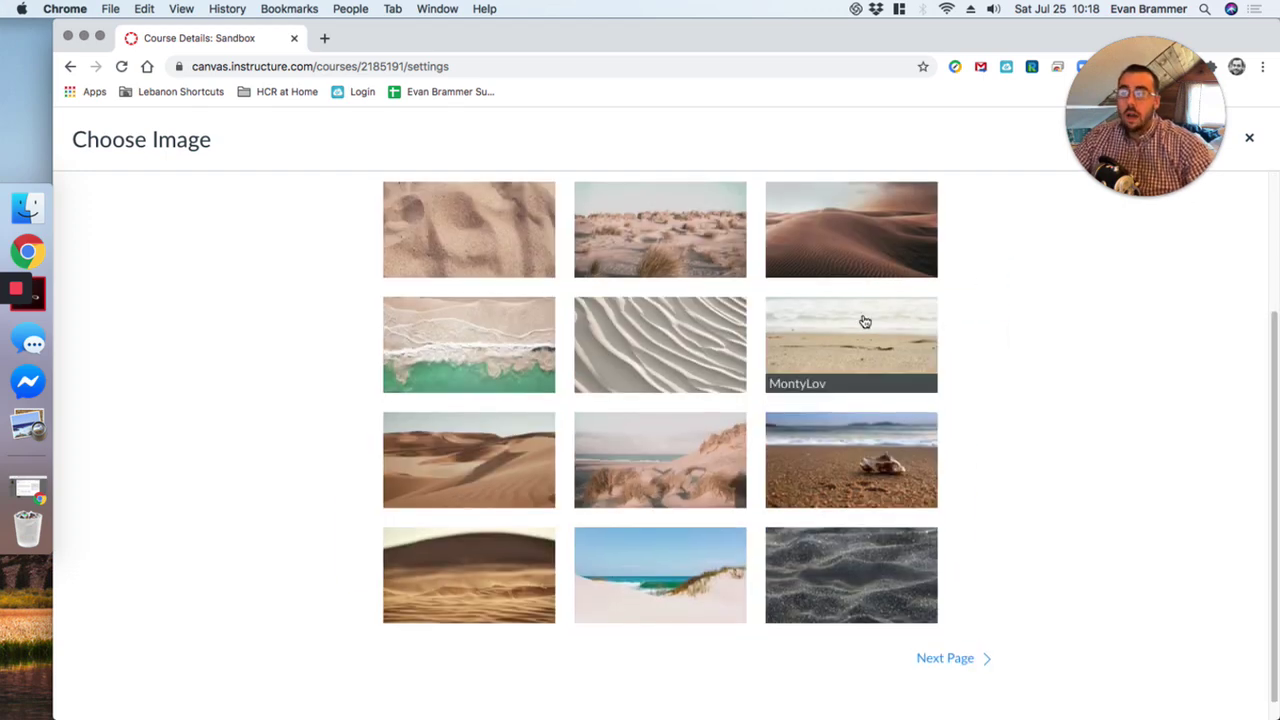
scroll(850, 325, "up", 1)
left_click(872, 285)
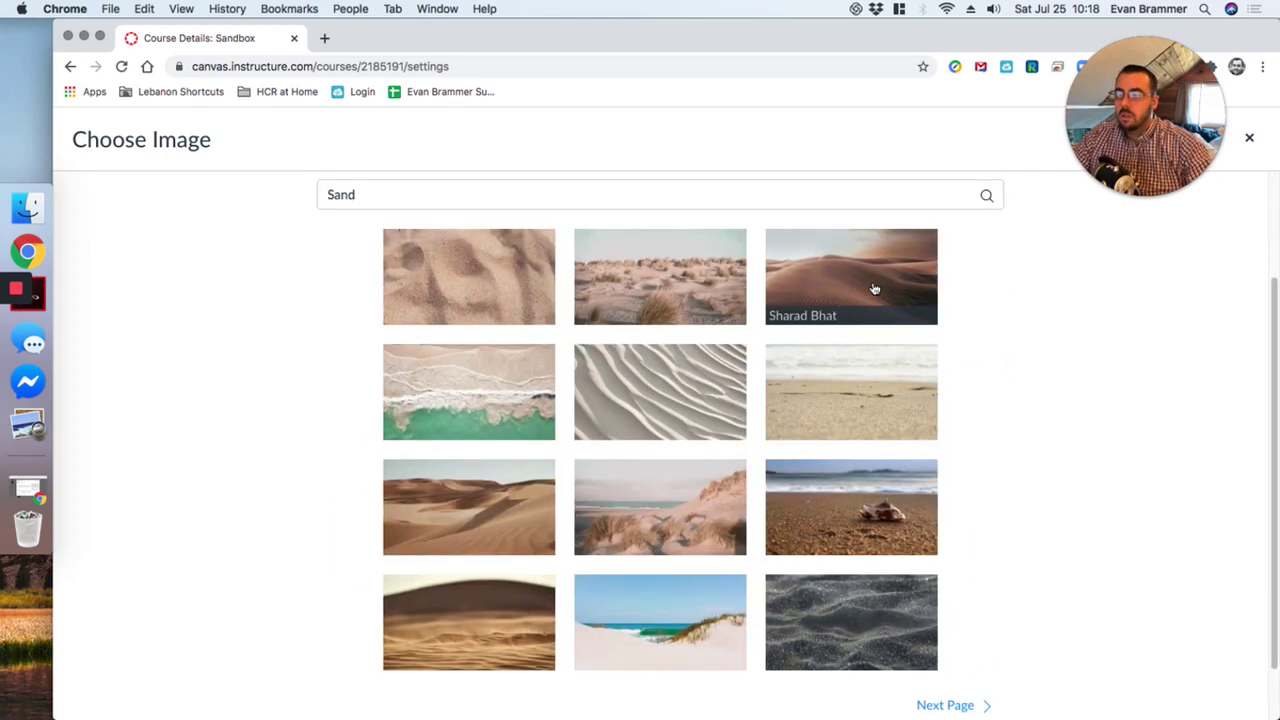
scroll(706, 247, "down", 15)
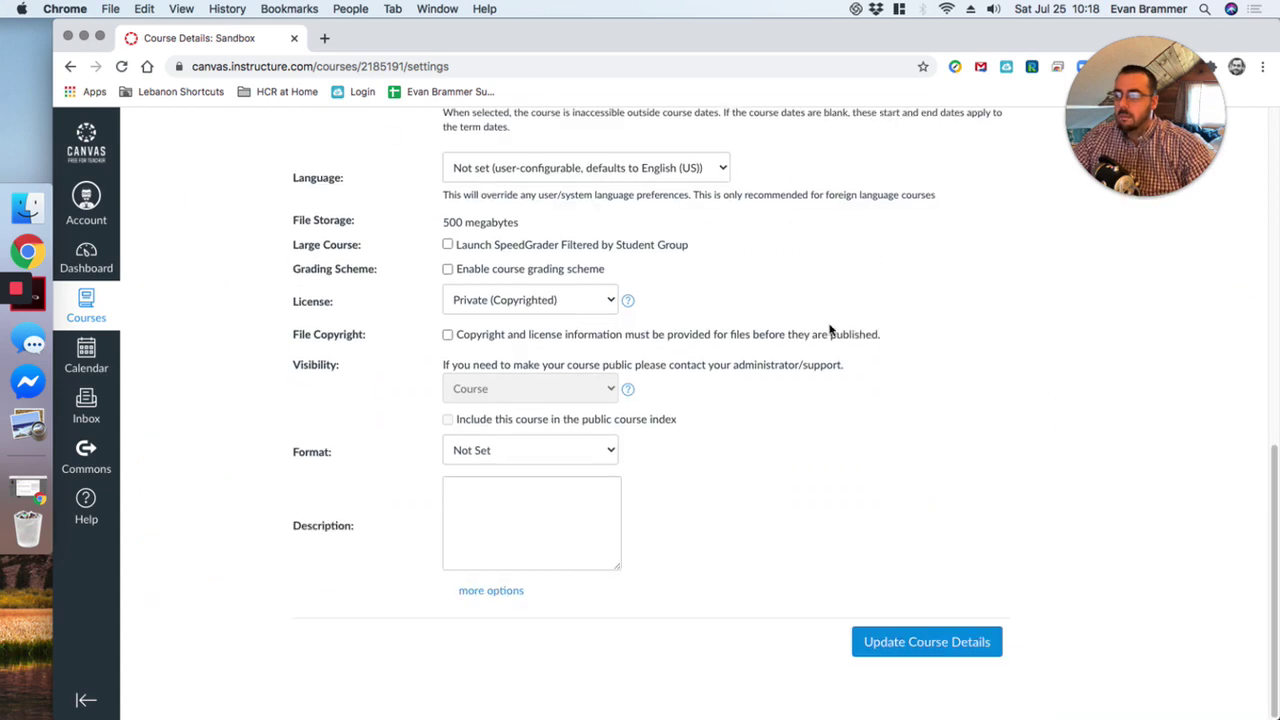
scroll(787, 440, "up", 15)
scroll(776, 380, "down", 15)
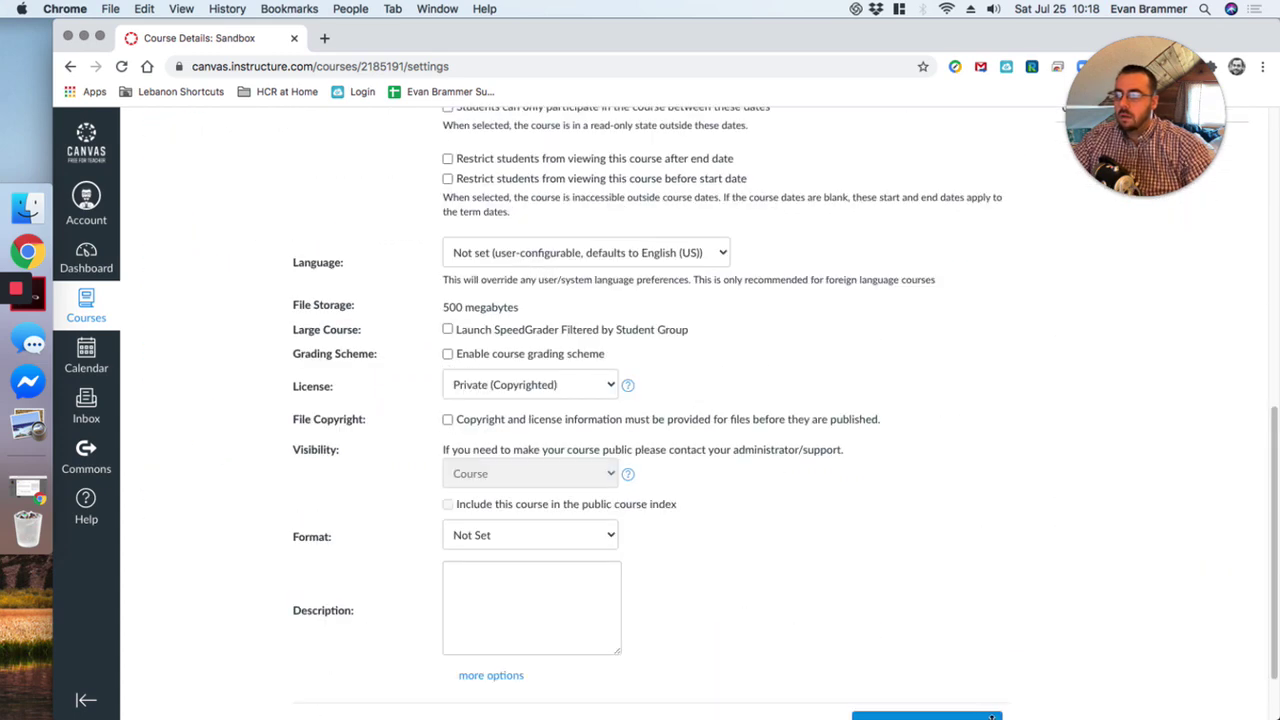
- Save the Course Details with the dune image and return to the Dashboard
left_click(939, 645)
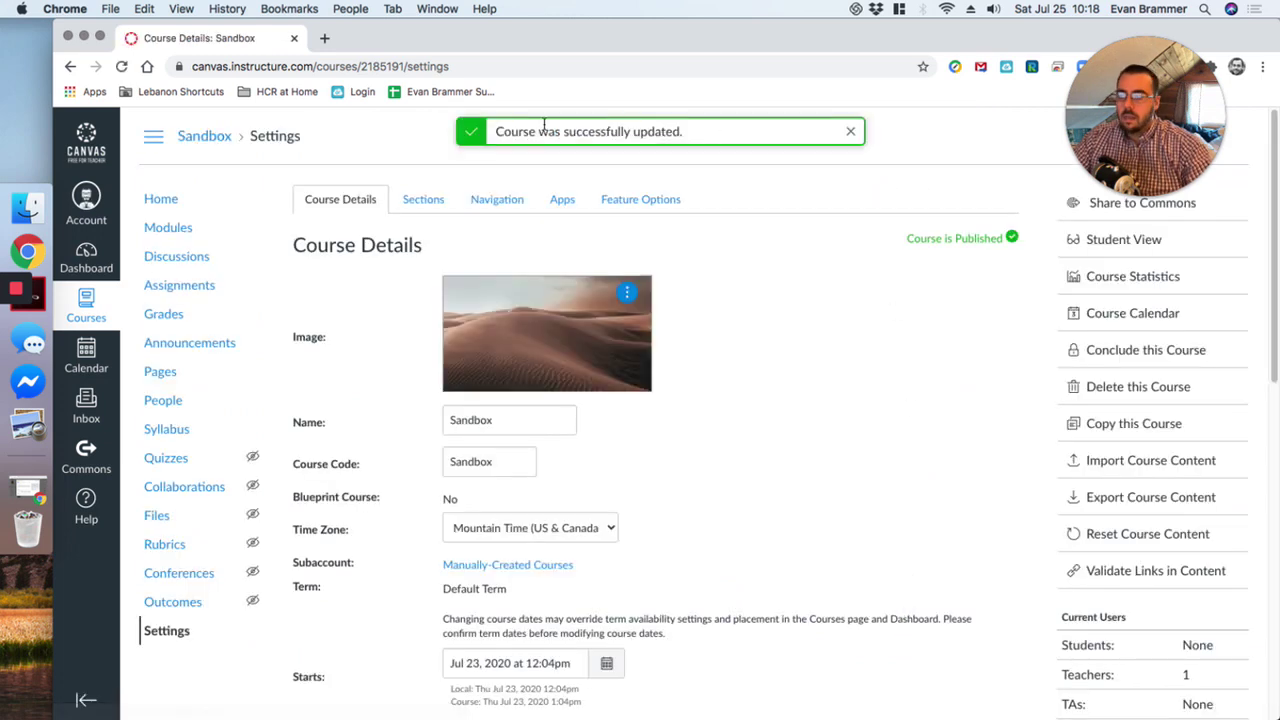
left_click(82, 266)
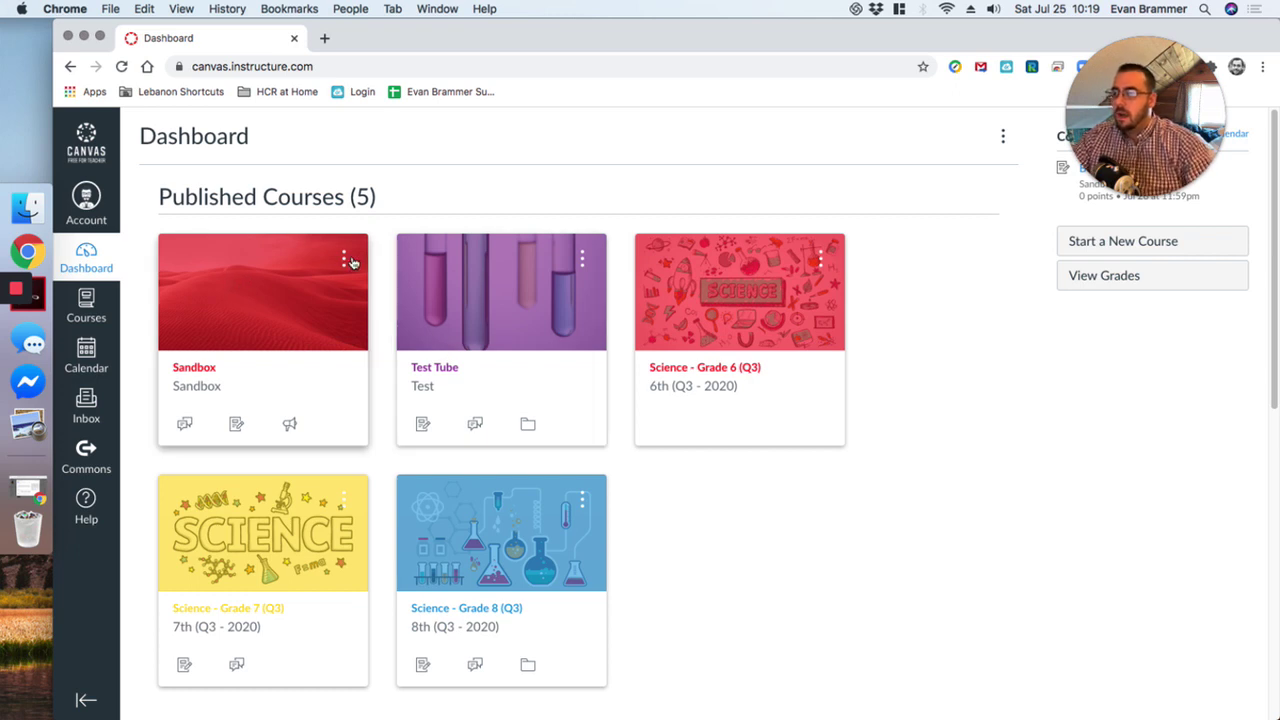
- Copy the Science - Grade 7 card's gold hex code #ffd700 from its colour options
left_click(342, 261)
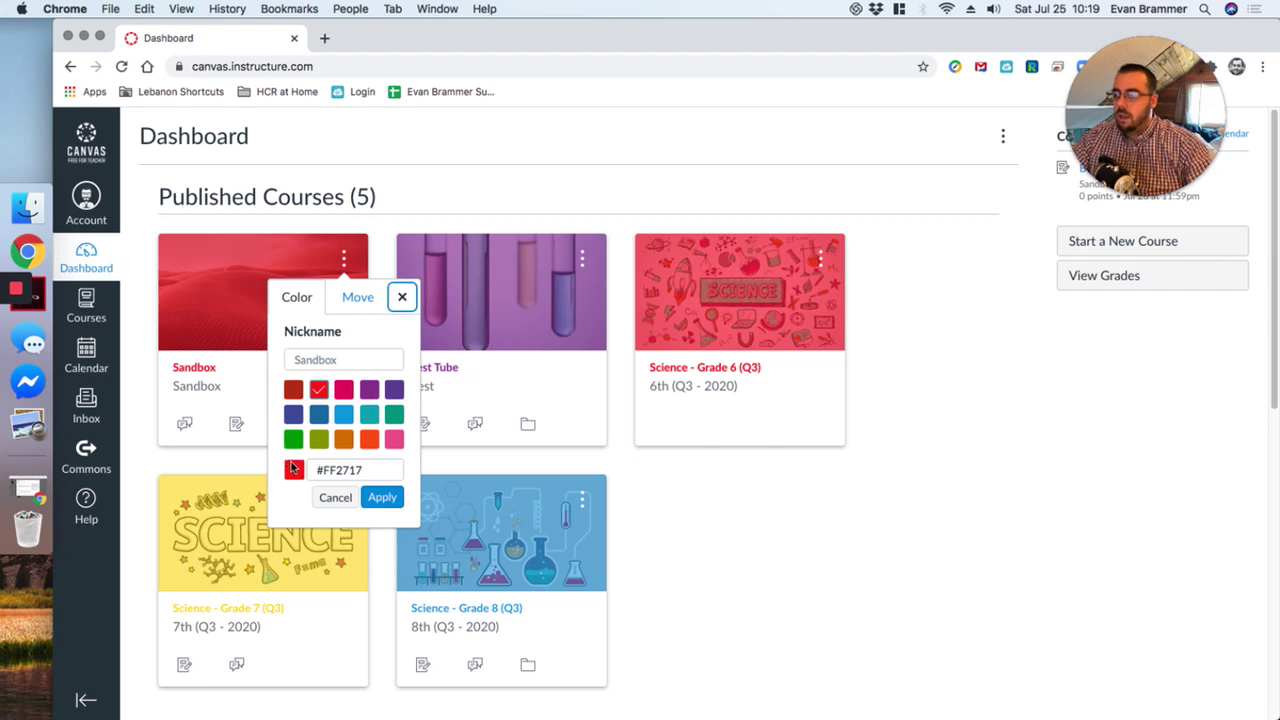
left_click(292, 468)
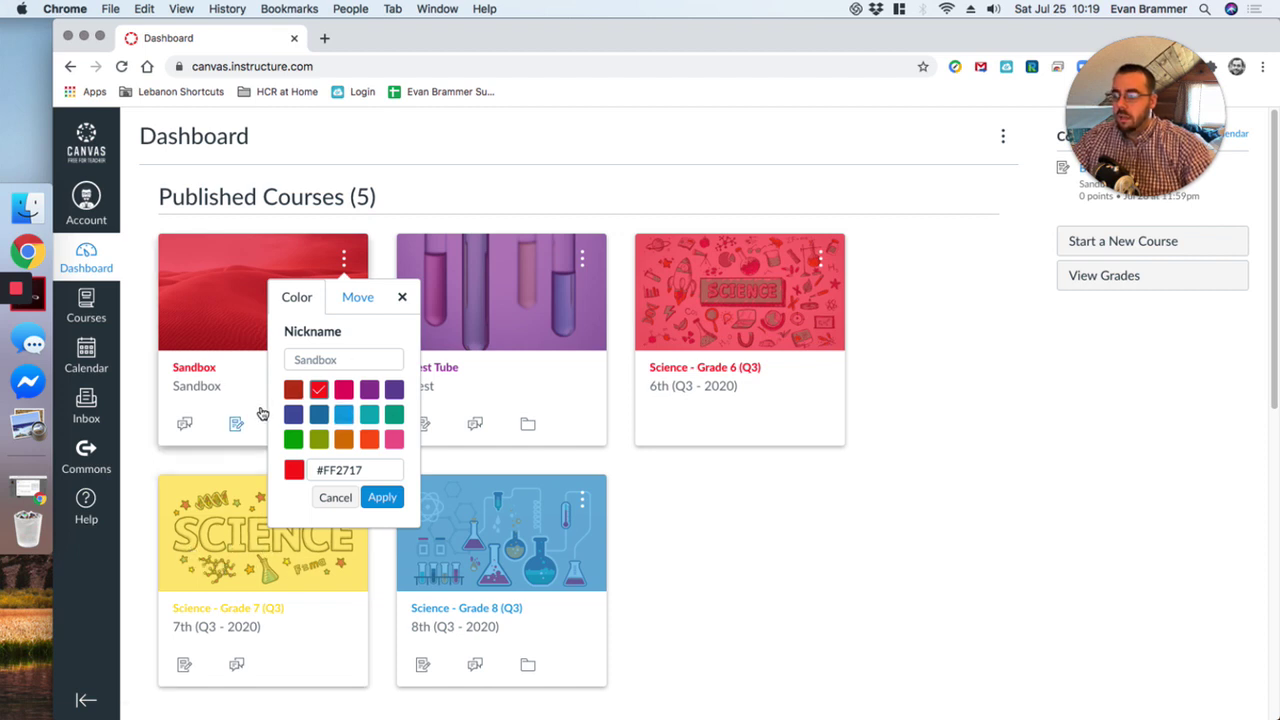
left_click(360, 560)
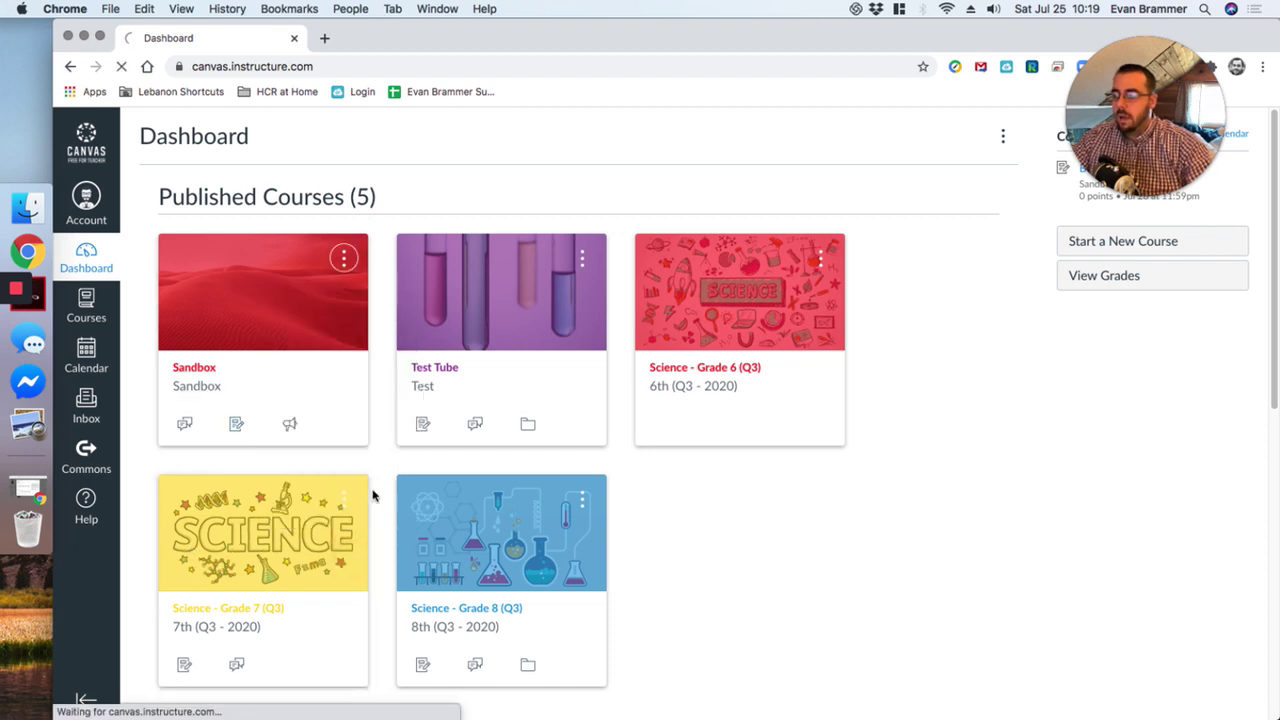
left_click(66, 70)
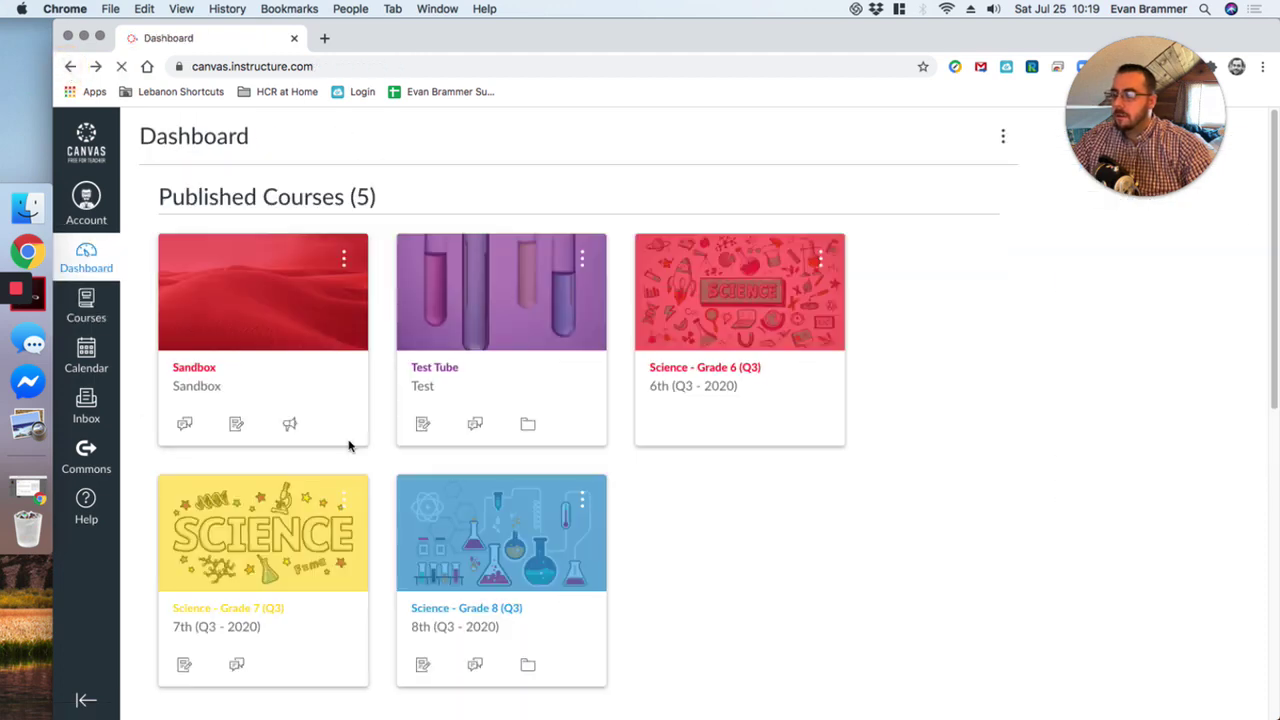
left_click(342, 500)
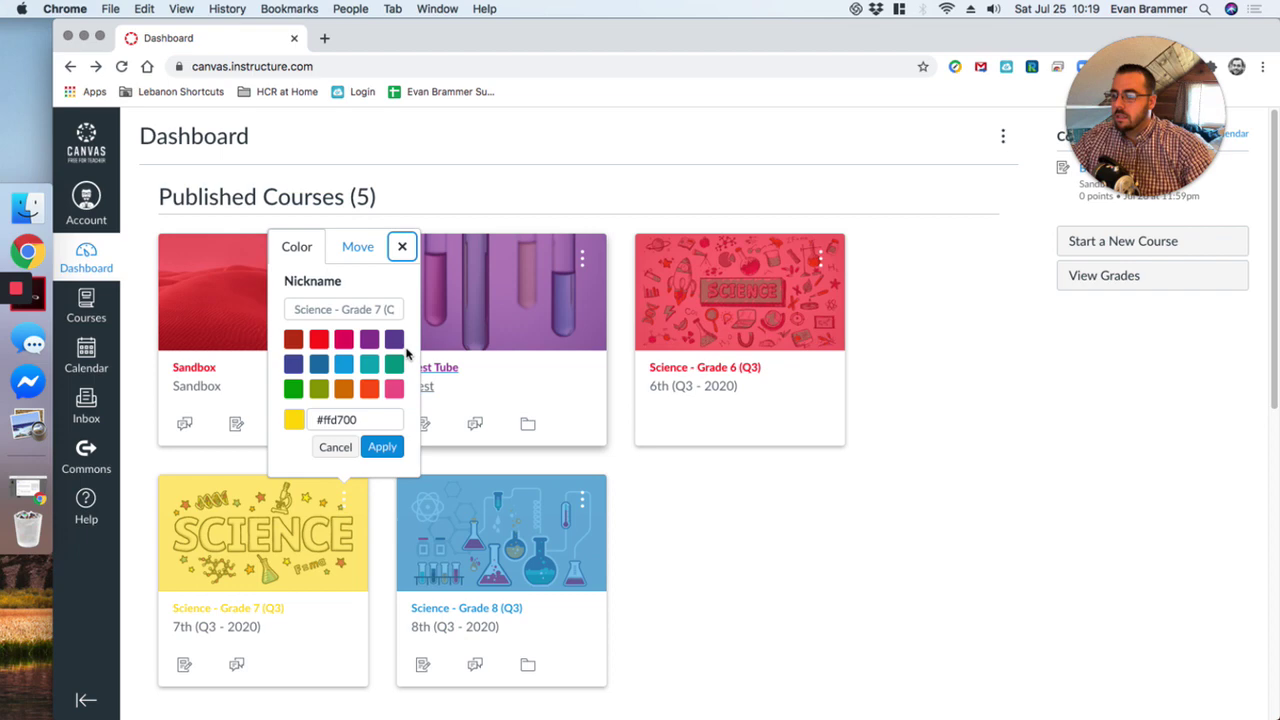
left_click_drag(313, 418, 363, 417)
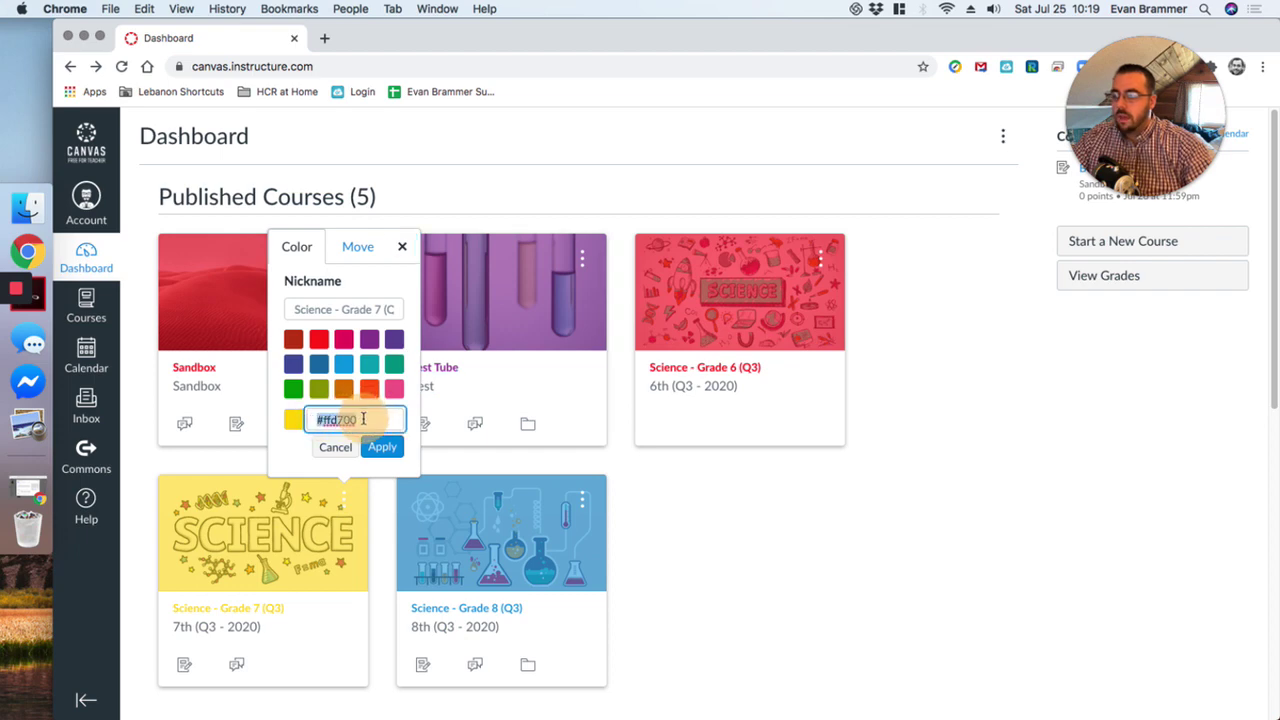
key("super+c")
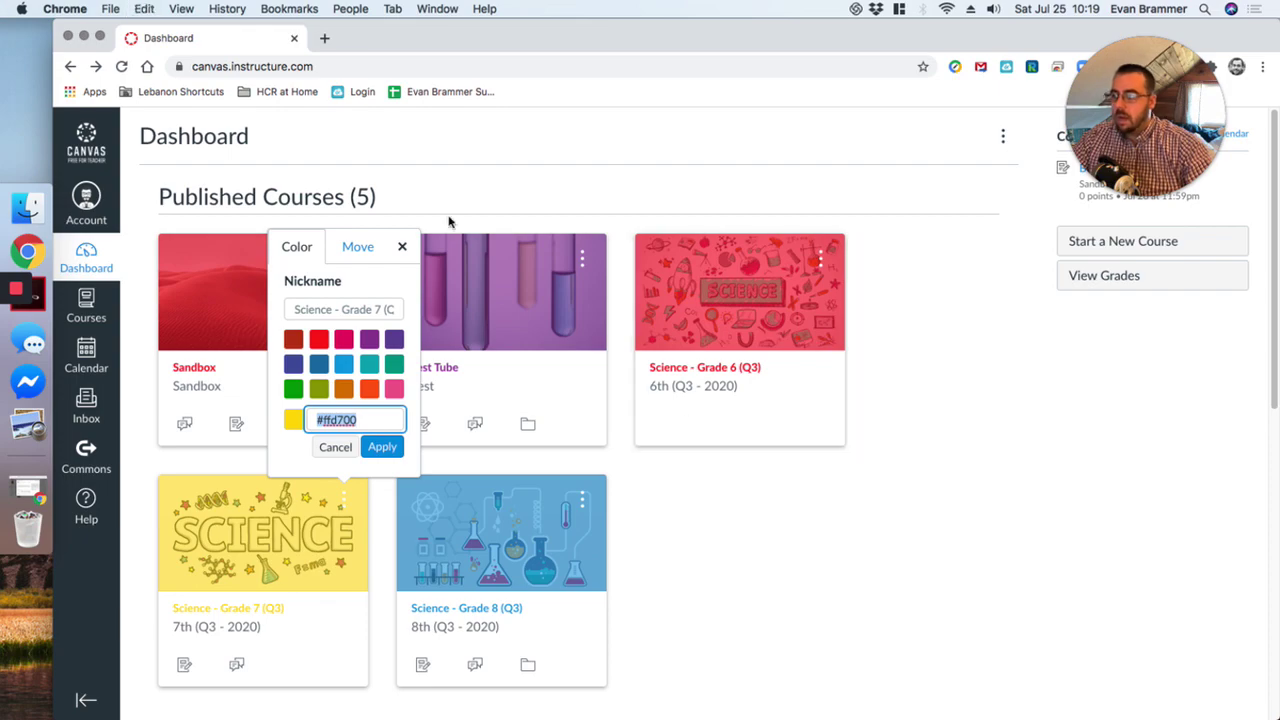
- Google 'orange hex color' in a new browser tab
left_click(324, 39)
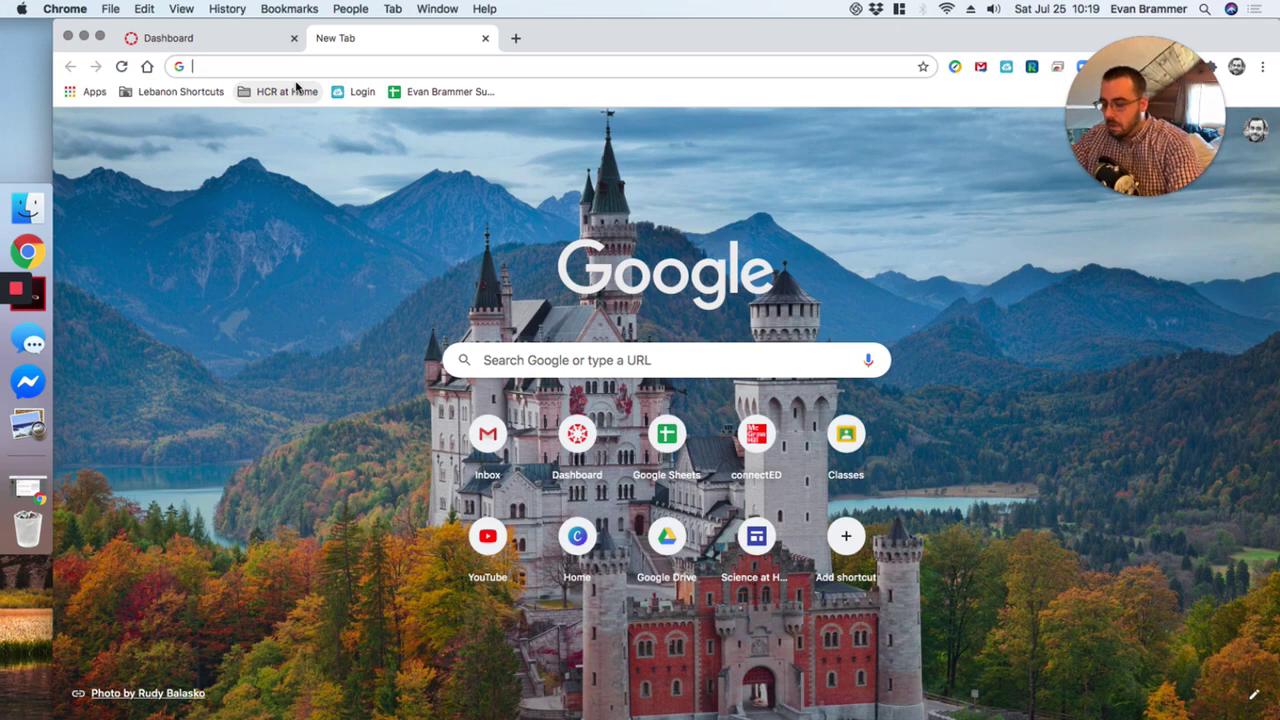
type("orange he")
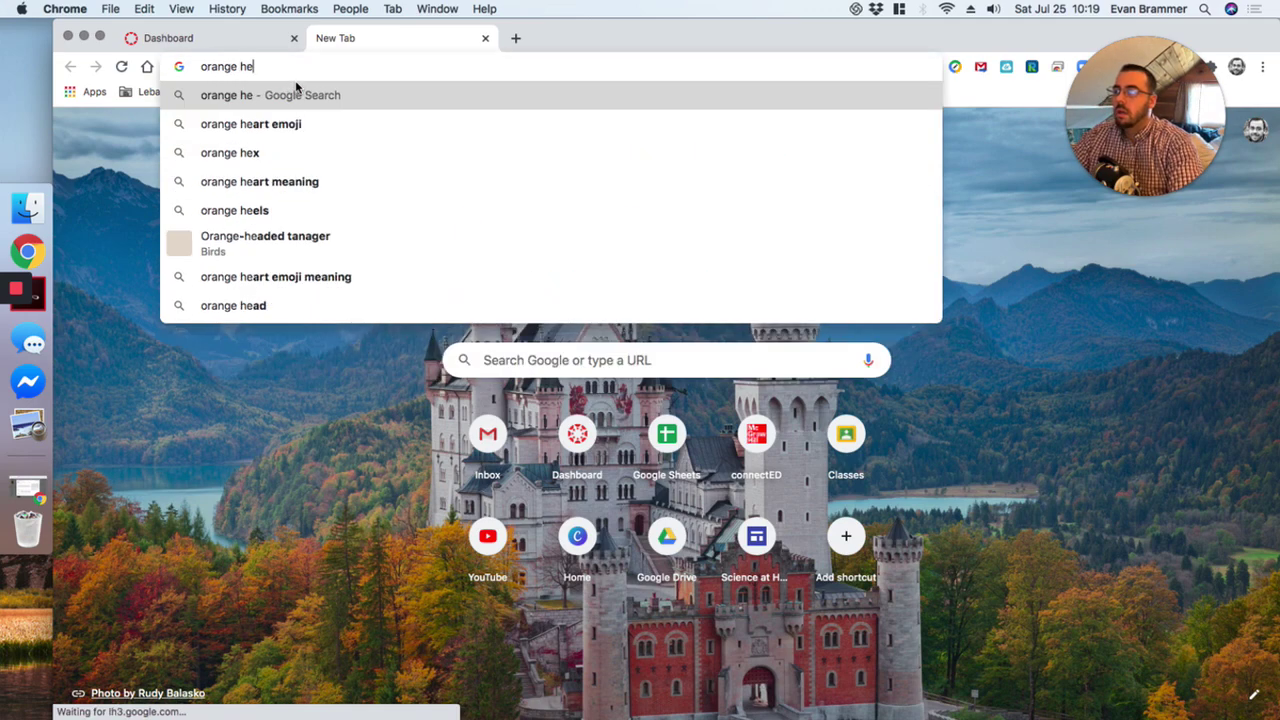
type("x color")
key("Return")
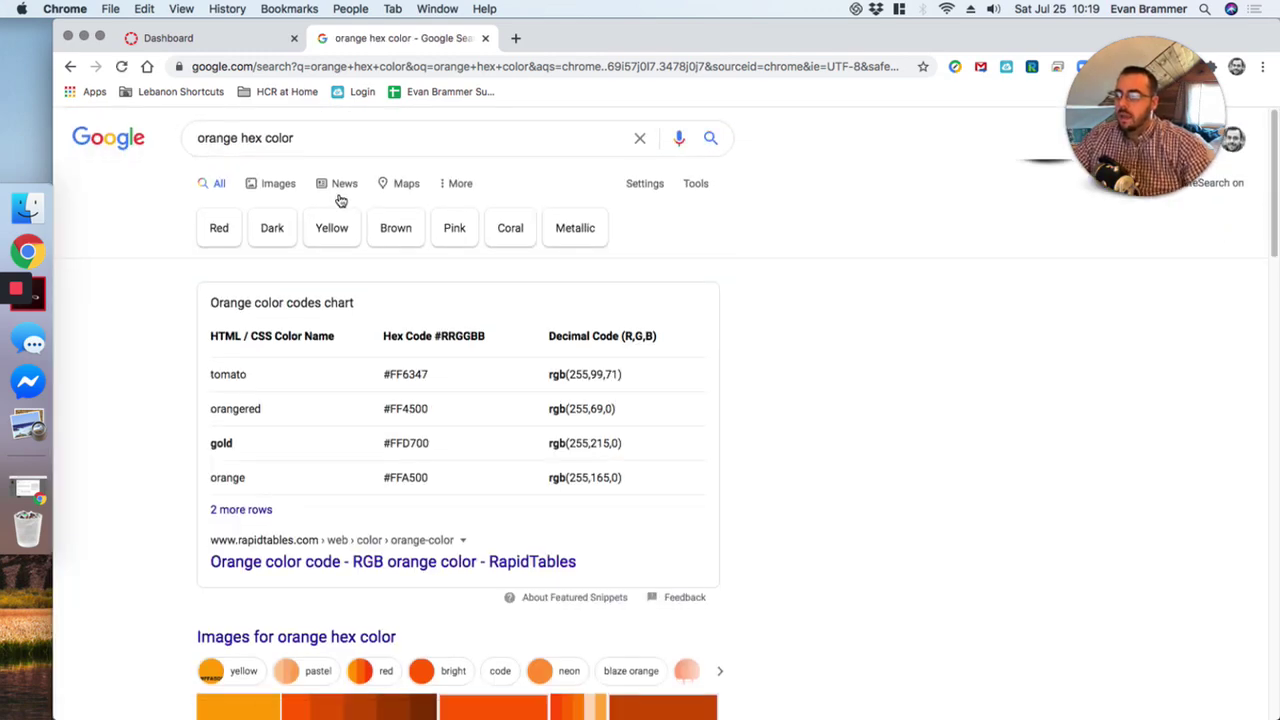
scroll(209, 423, "down", 5)
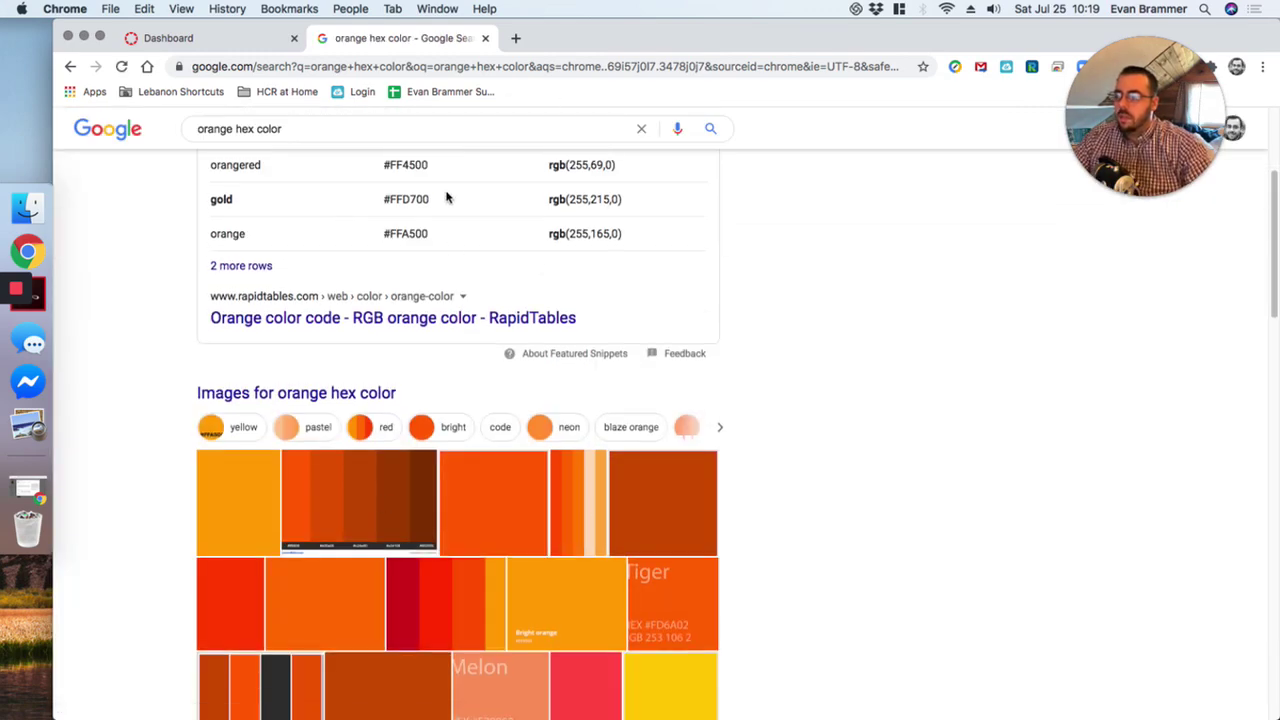
scroll(314, 203, "up", 1)
scroll(314, 203, "down", 7)
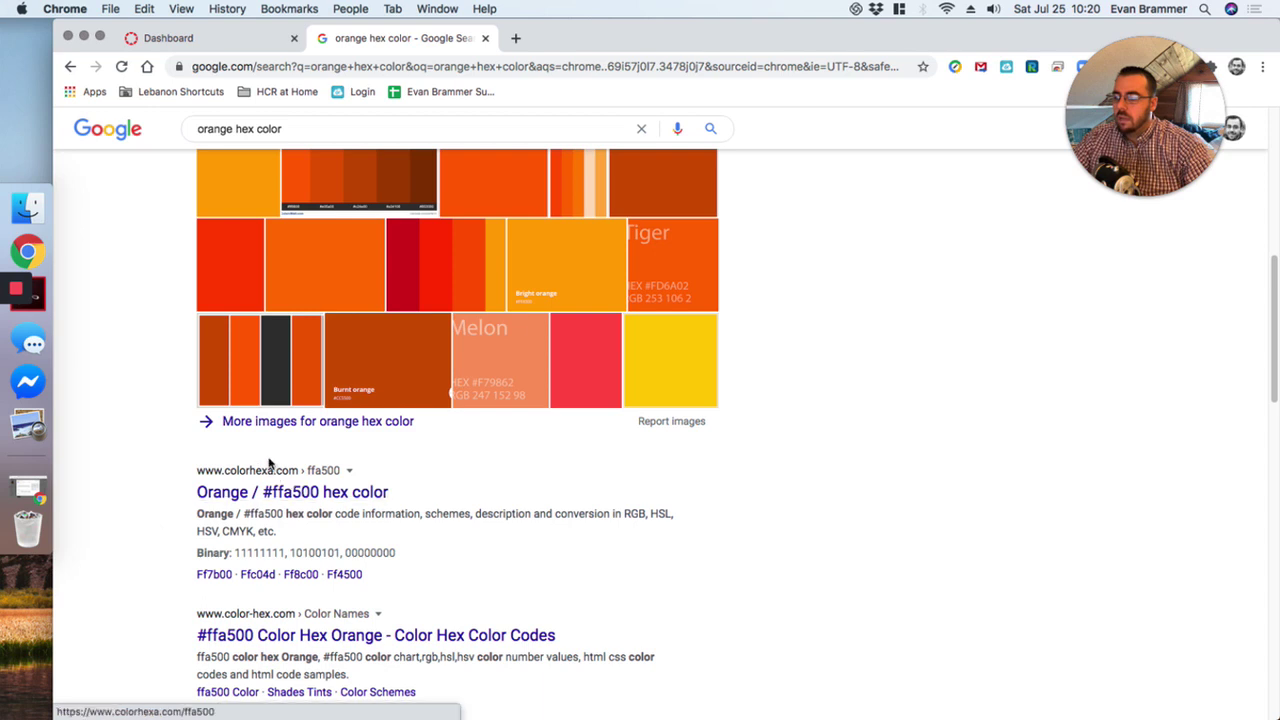
- Open ColorHexa's Orange #ffa500 page and select the ffa500 hex code
left_click(268, 493)
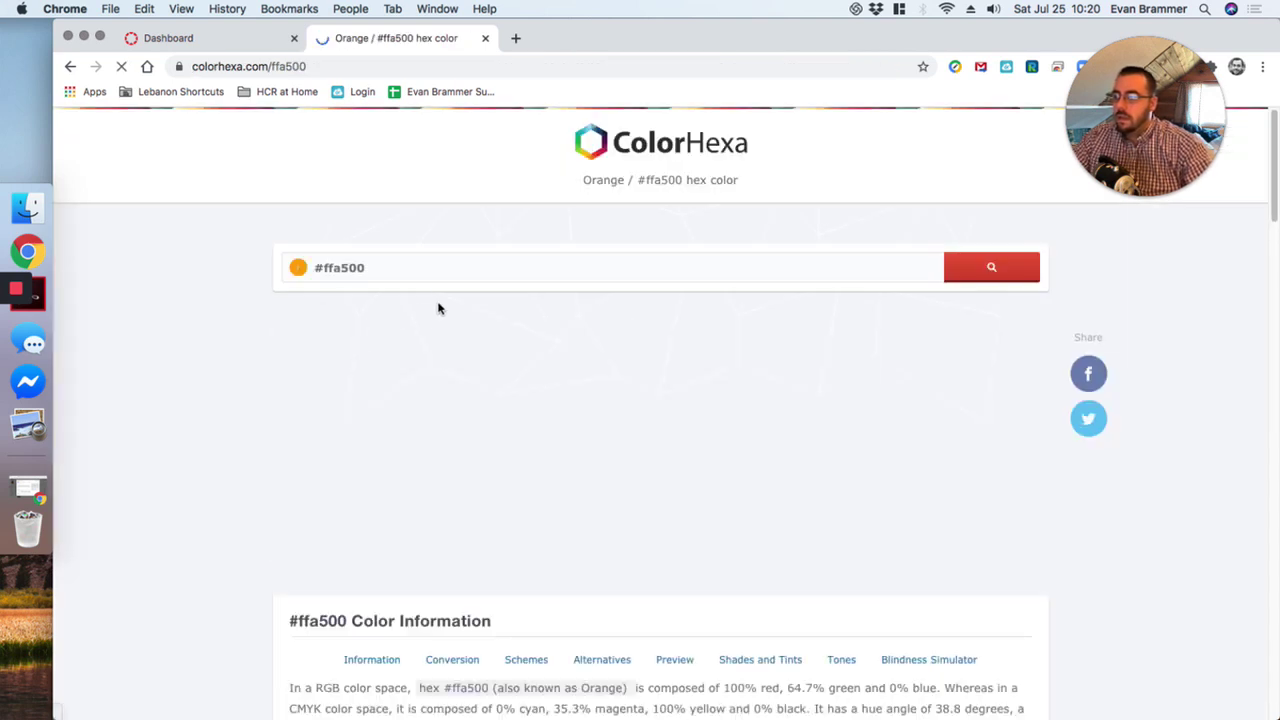
scroll(235, 421, "down", 5)
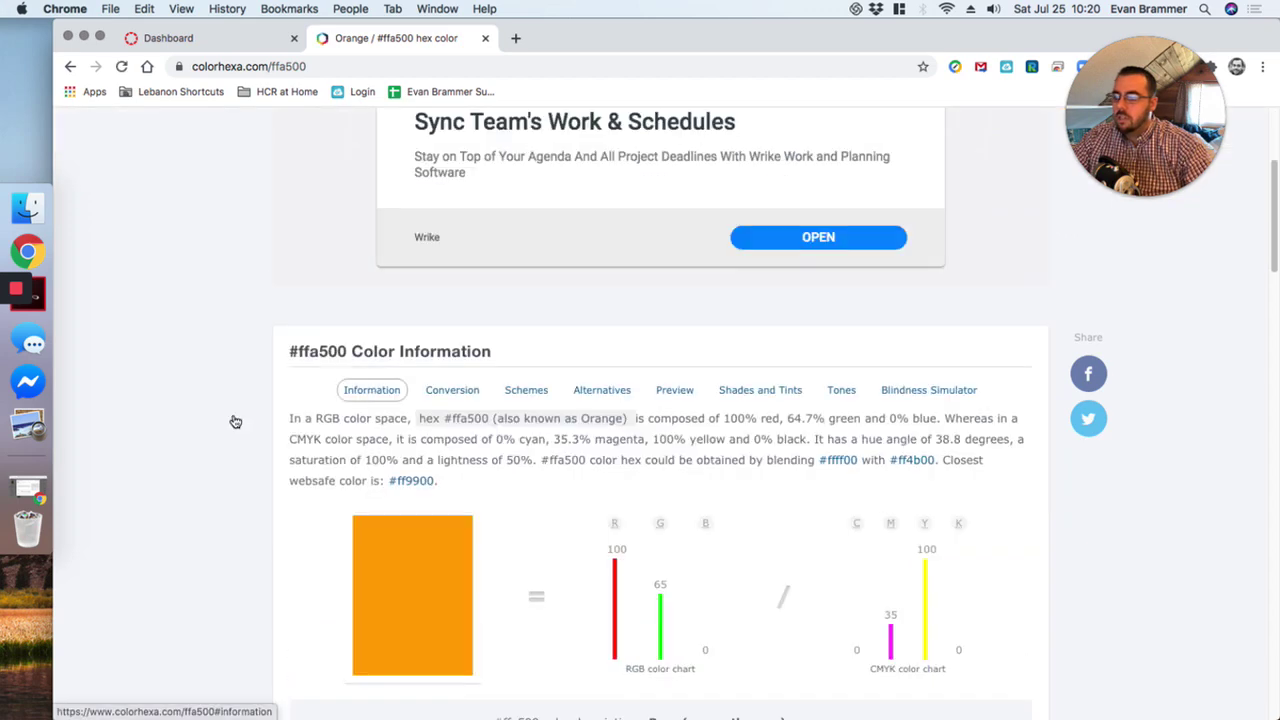
scroll(420, 594, "down", 5)
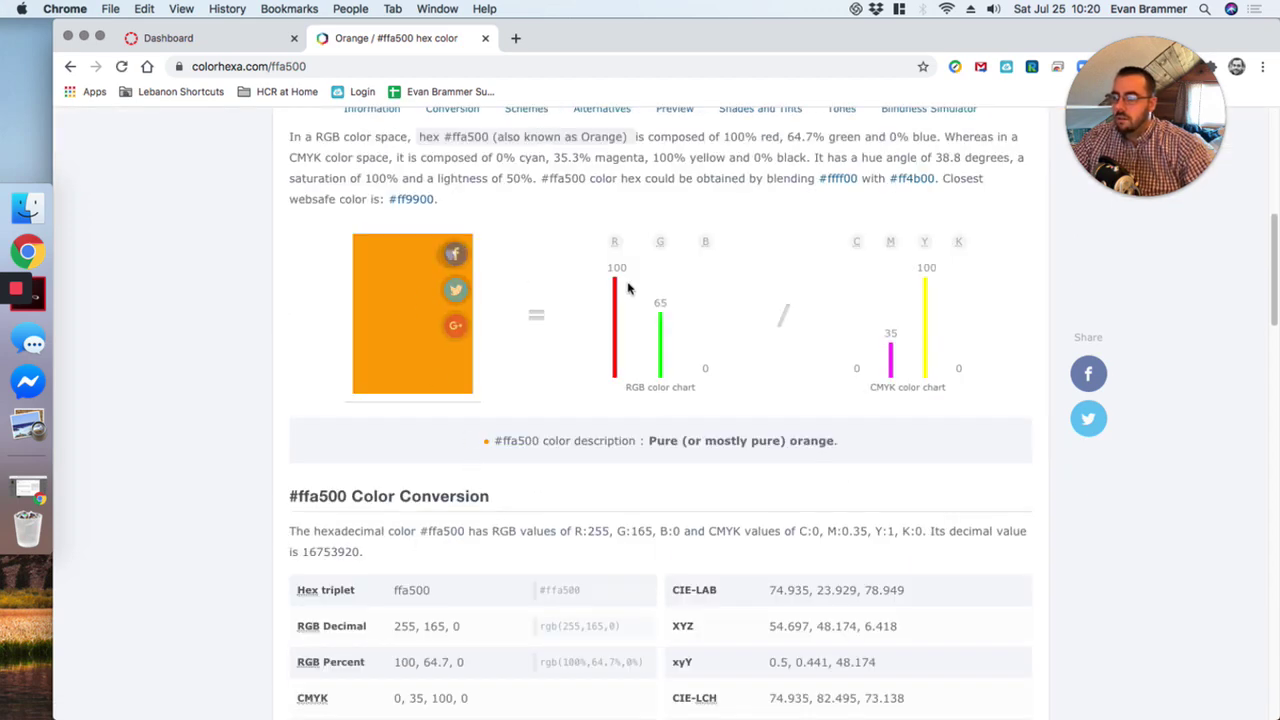
scroll(378, 336, "up", 10)
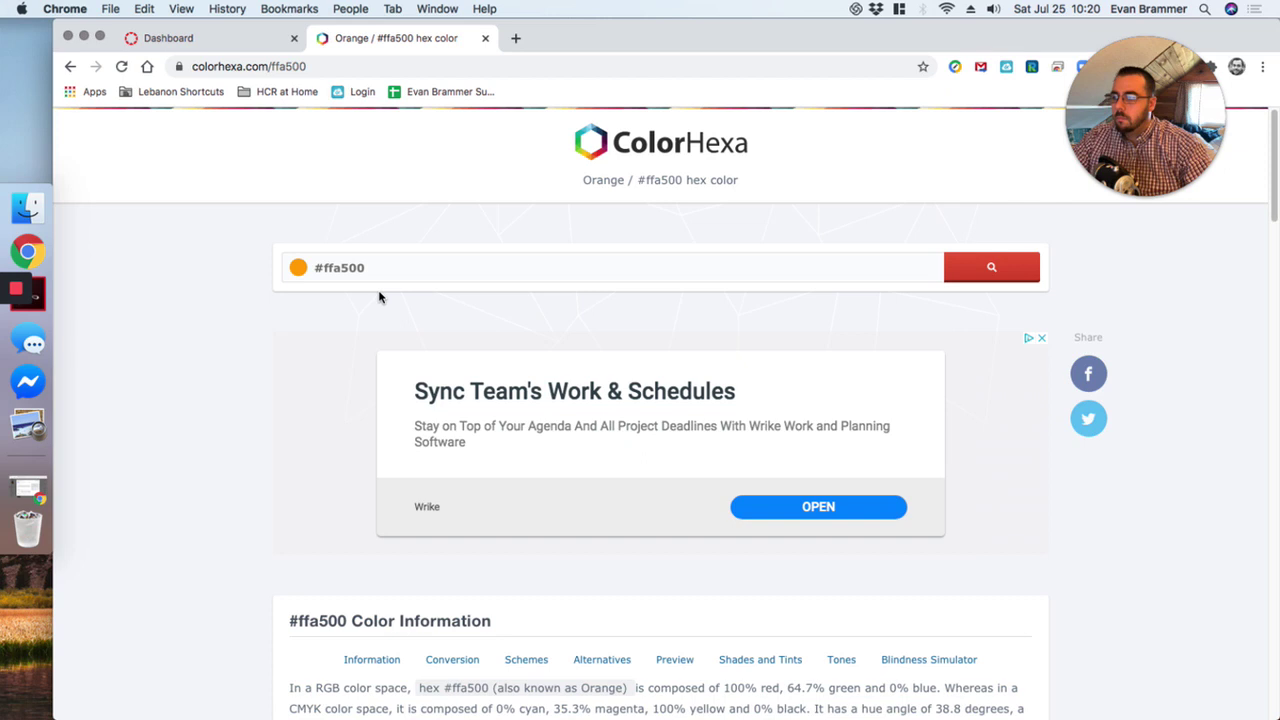
double_click(341, 267)
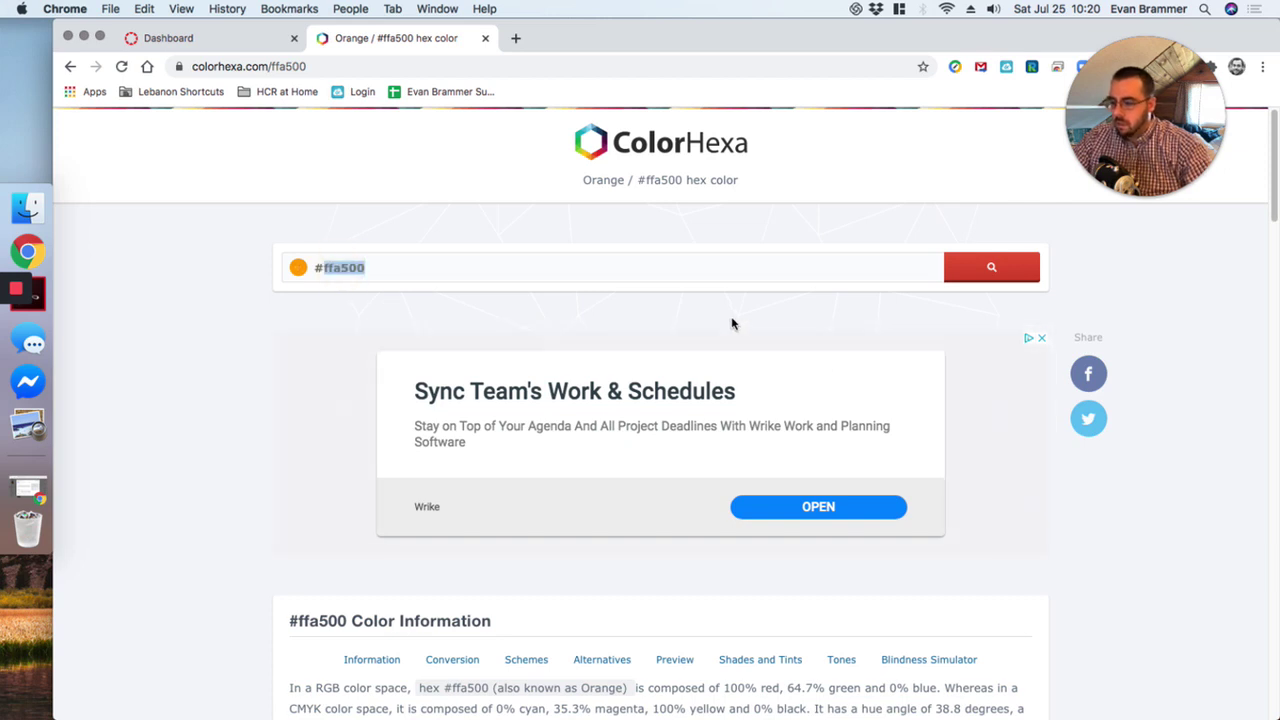
- Change the Sandbox card's hex colour to ffa500 orange, close the ColorHexa tab, and open the course
left_click(163, 39)
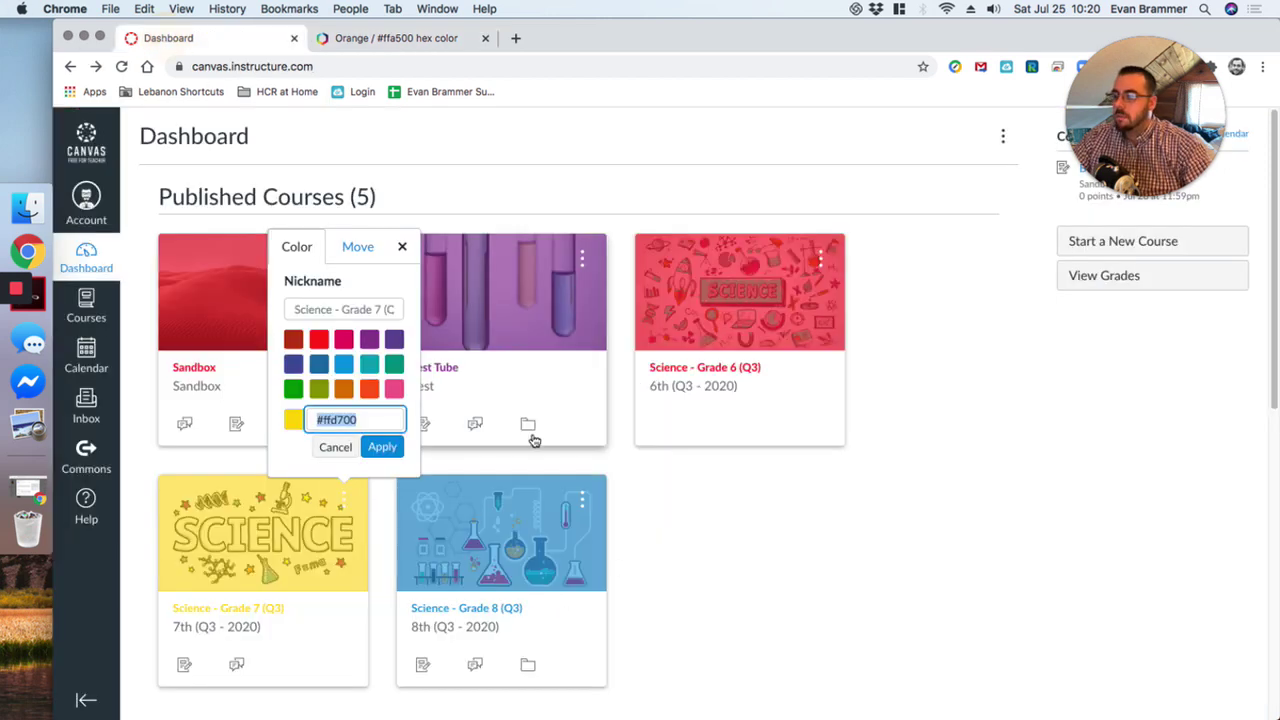
left_click(333, 37)
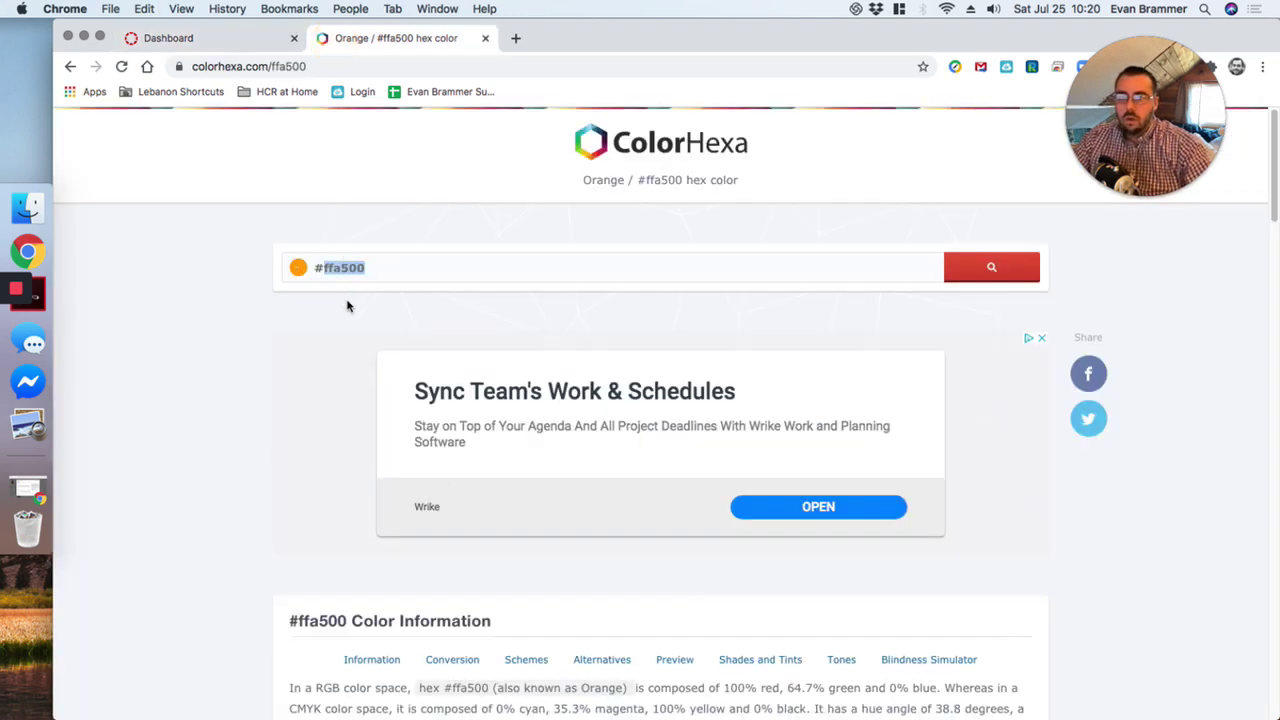
left_click(228, 42)
left_click(862, 549)
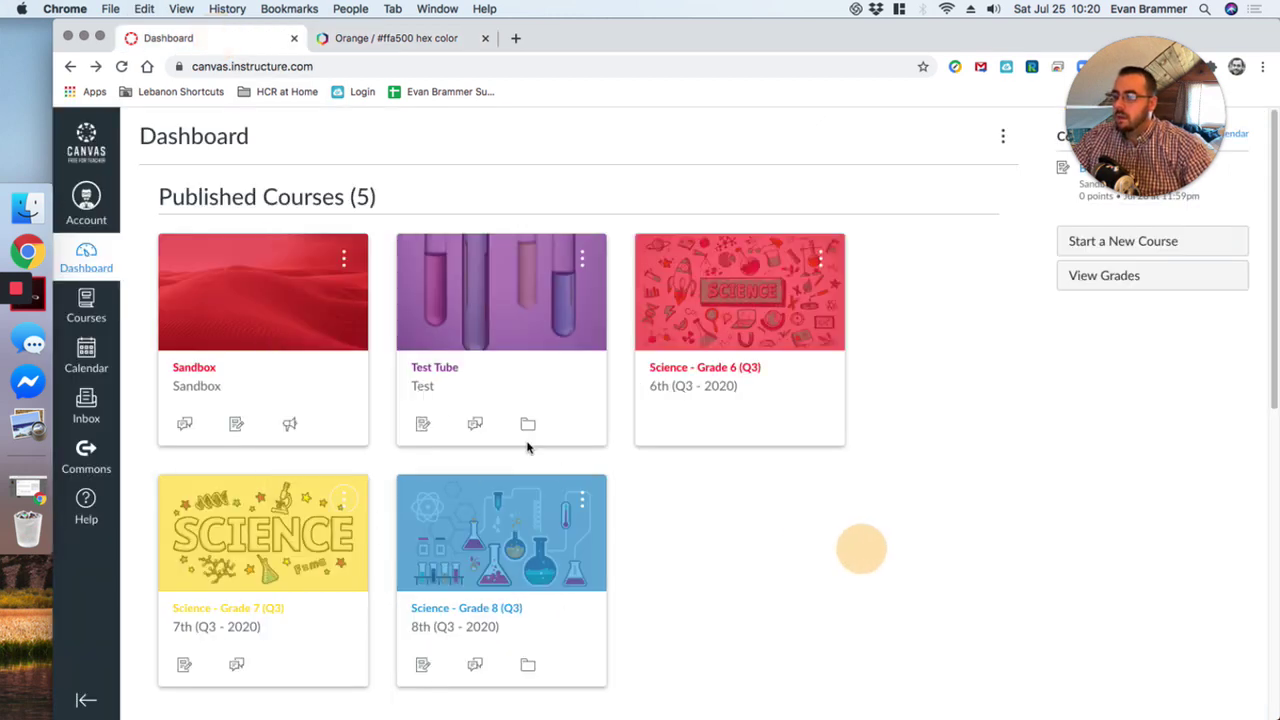
left_click(344, 259)
triple_click(355, 469)
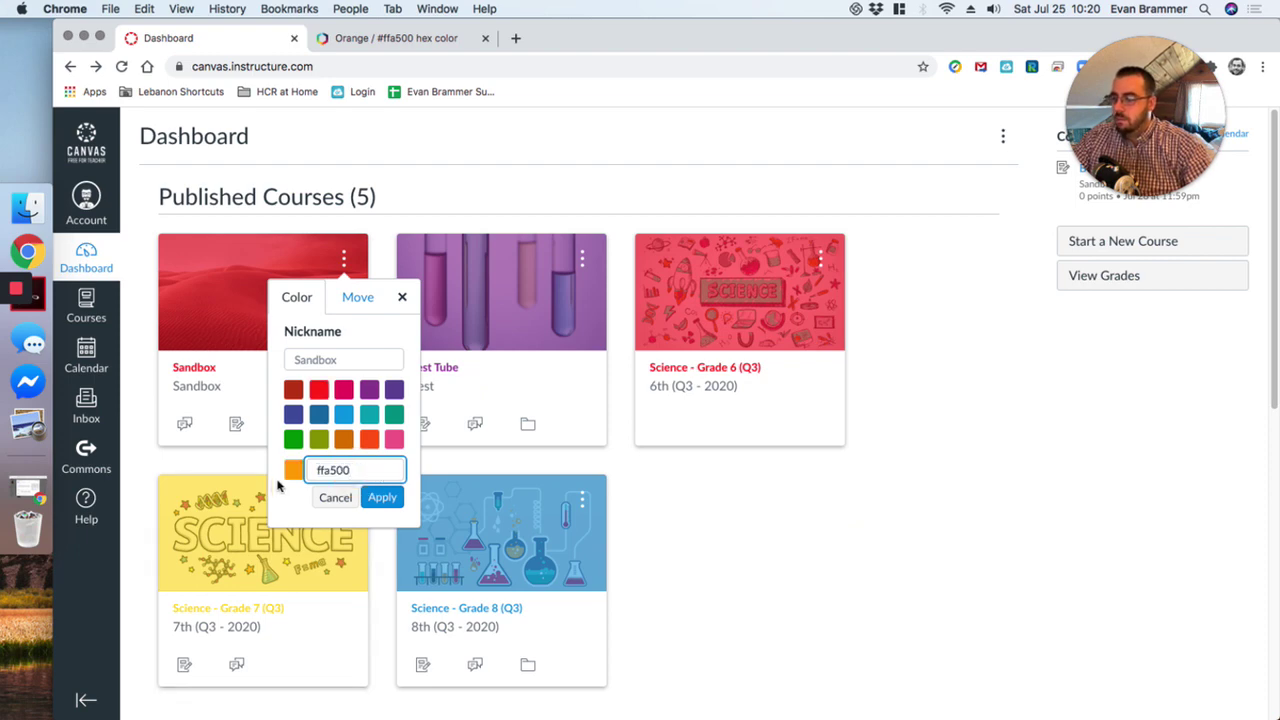
type("ffa500")
left_click(385, 497)
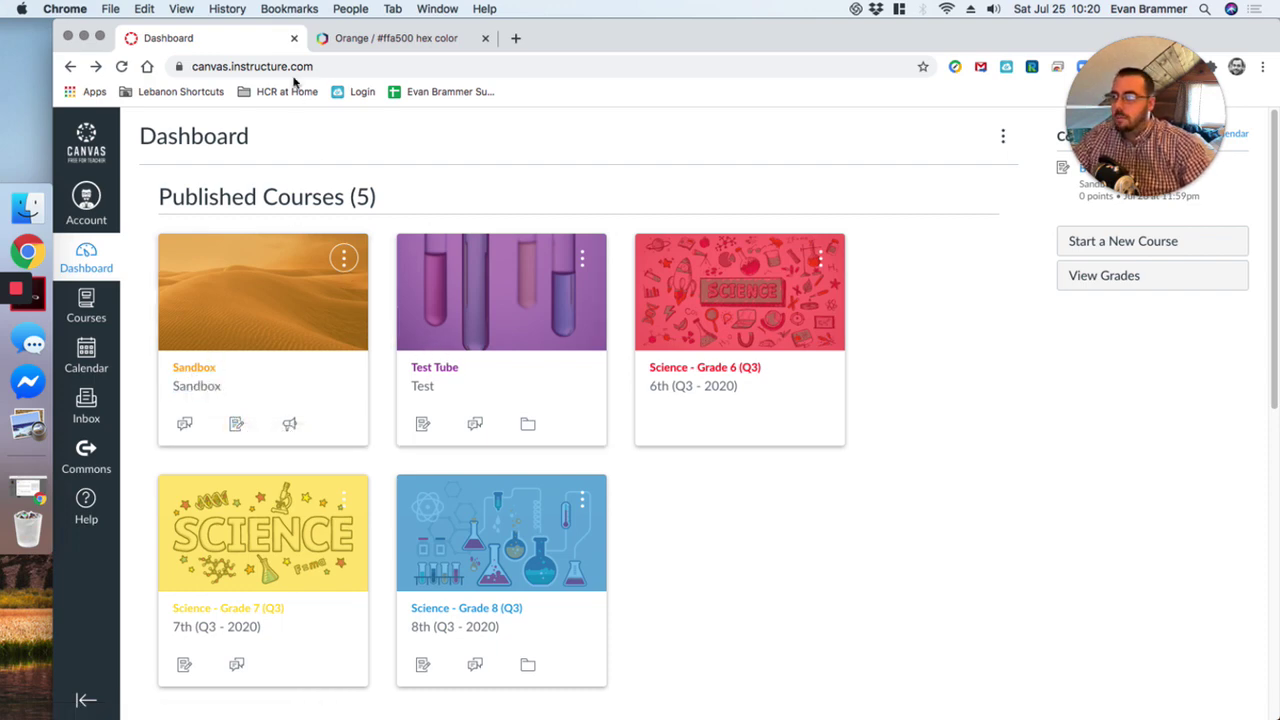
left_click(485, 38)
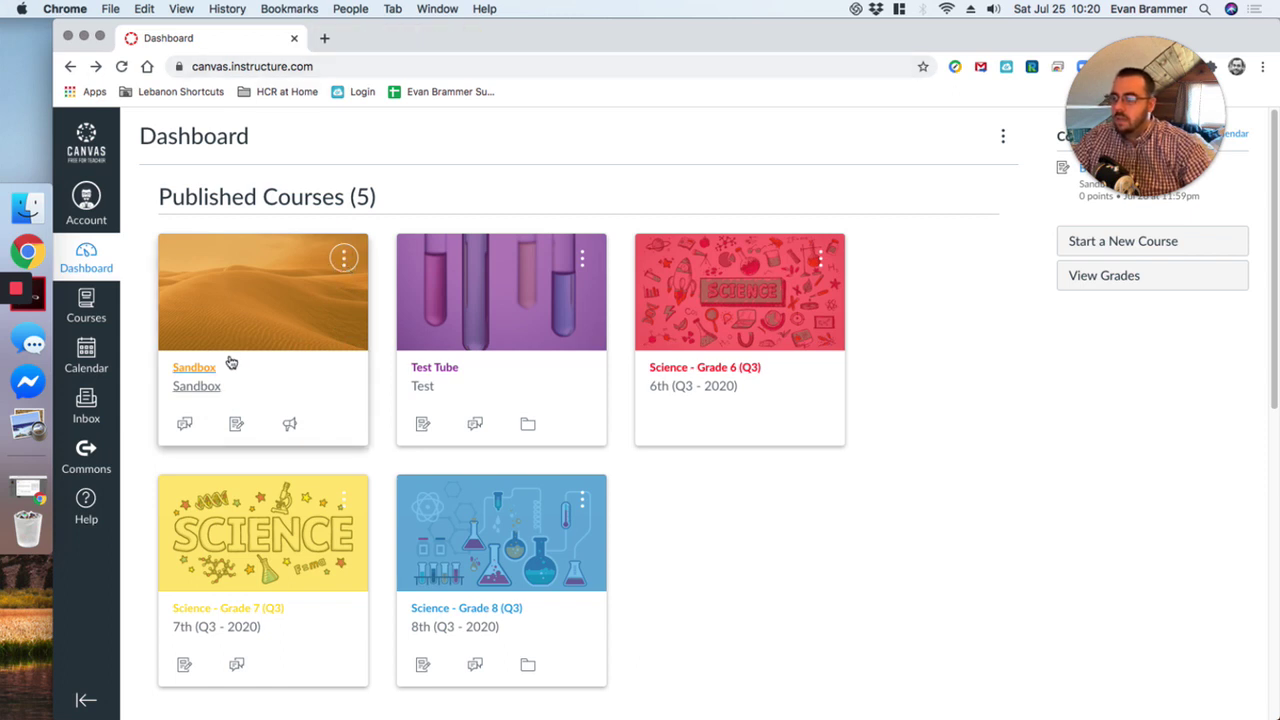
left_click(200, 368)
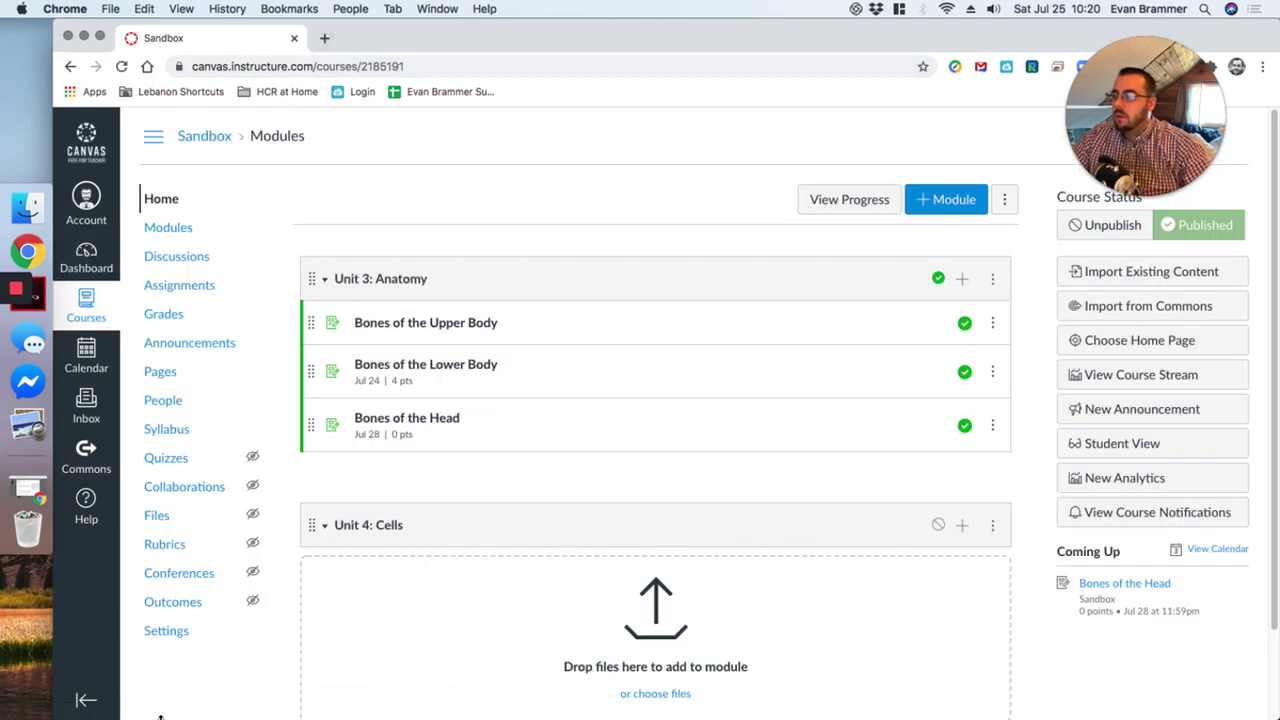
- In Sandbox settings, choose Choose Image from the course image menu, then start a new browser tab
left_click(168, 634)
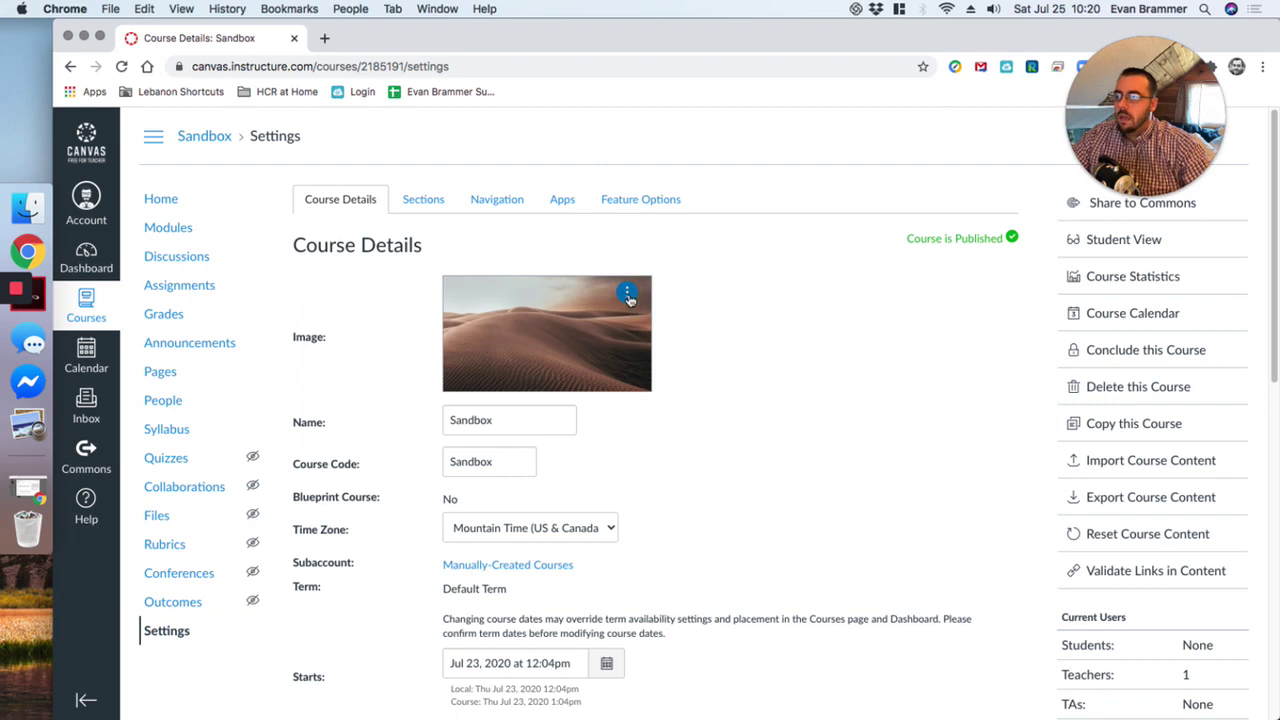
left_click(628, 294)
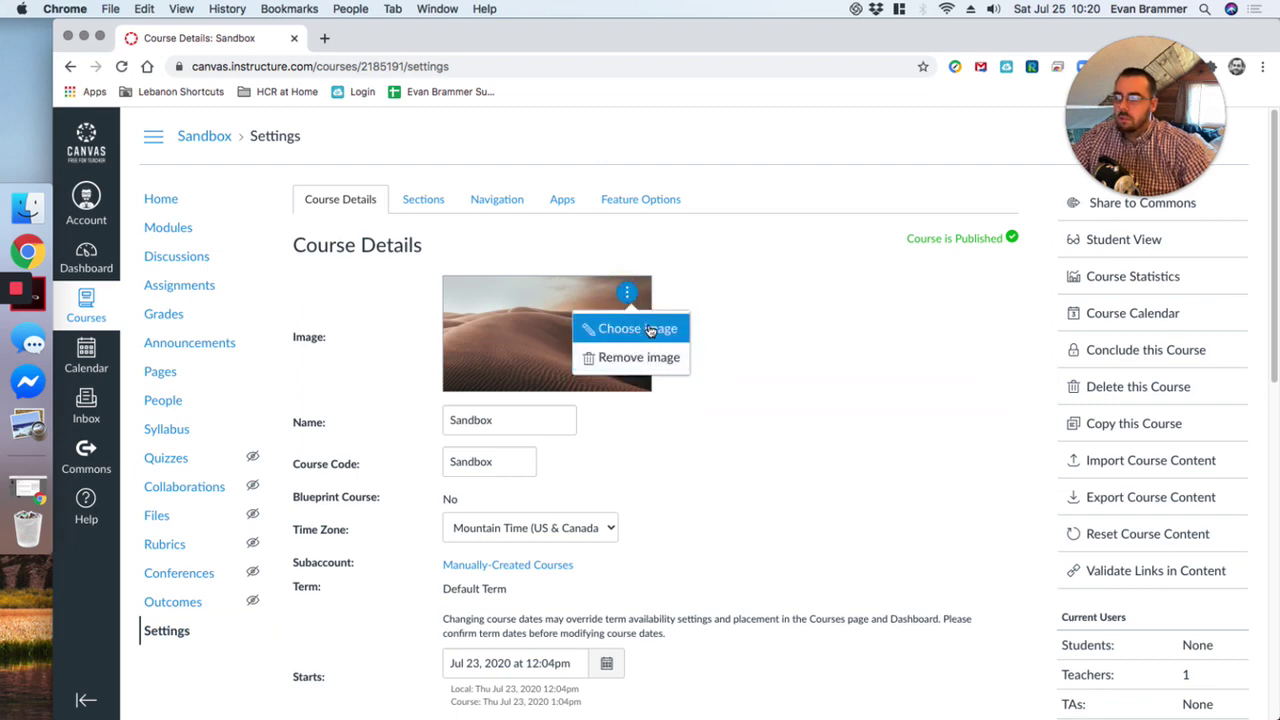
left_click(650, 329)
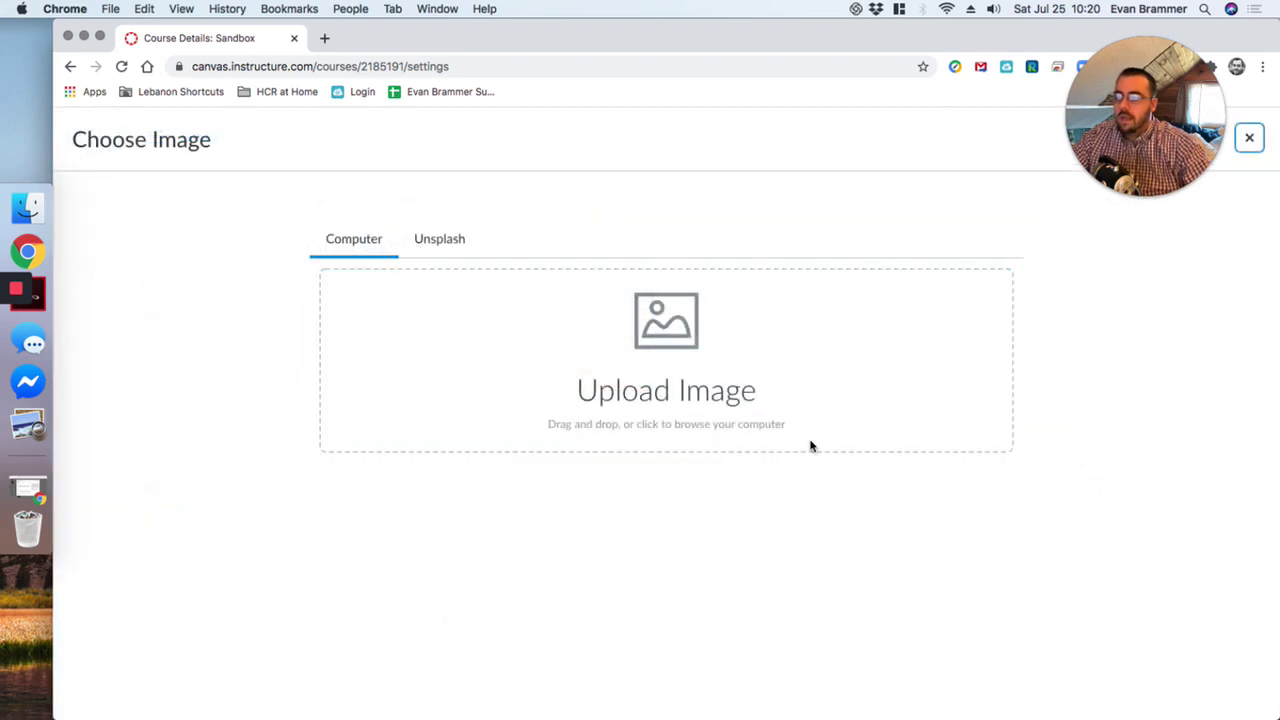
left_click(325, 39)
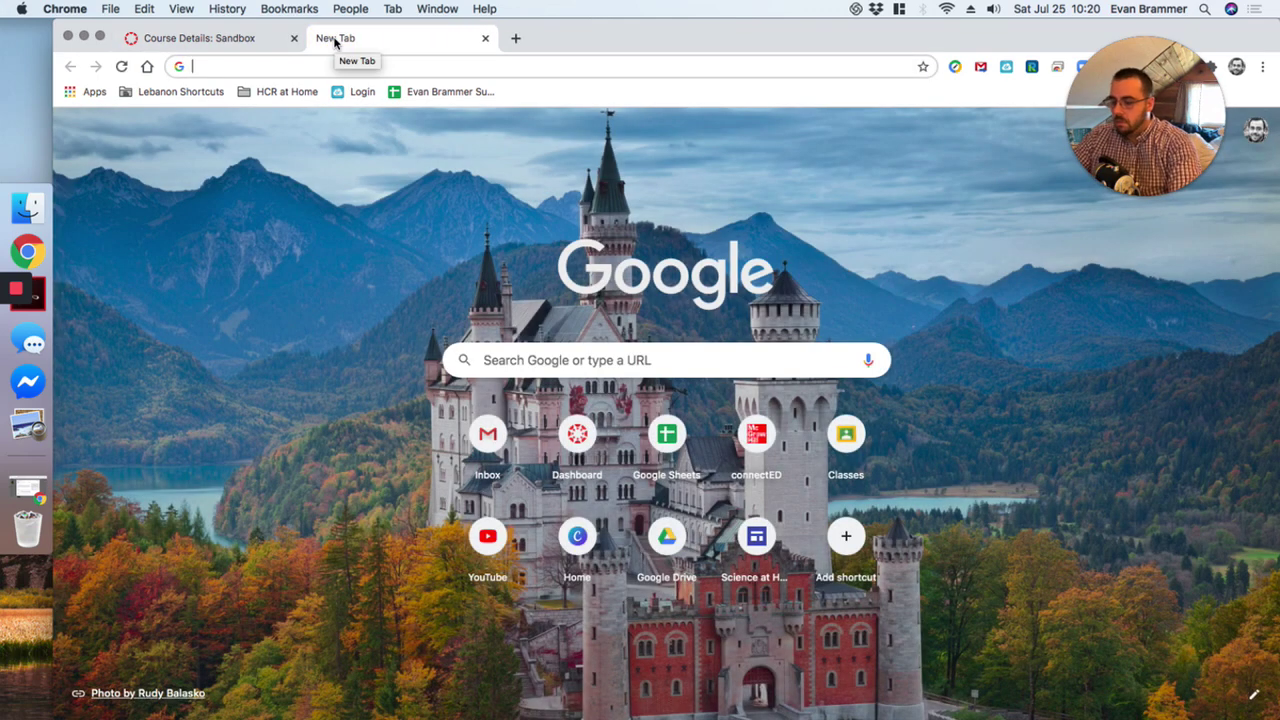
- Search Google Images for 'sandbox'
type("images")
key("Return")
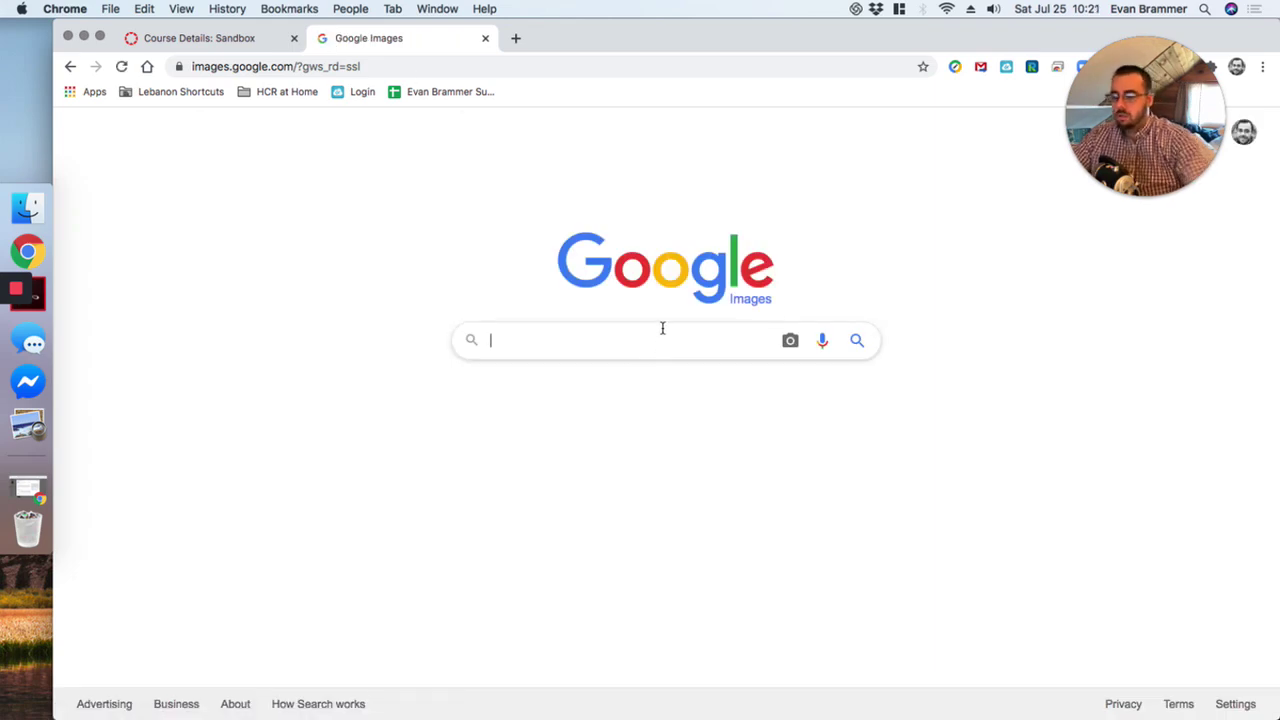
type("sandbox")
key("Return")
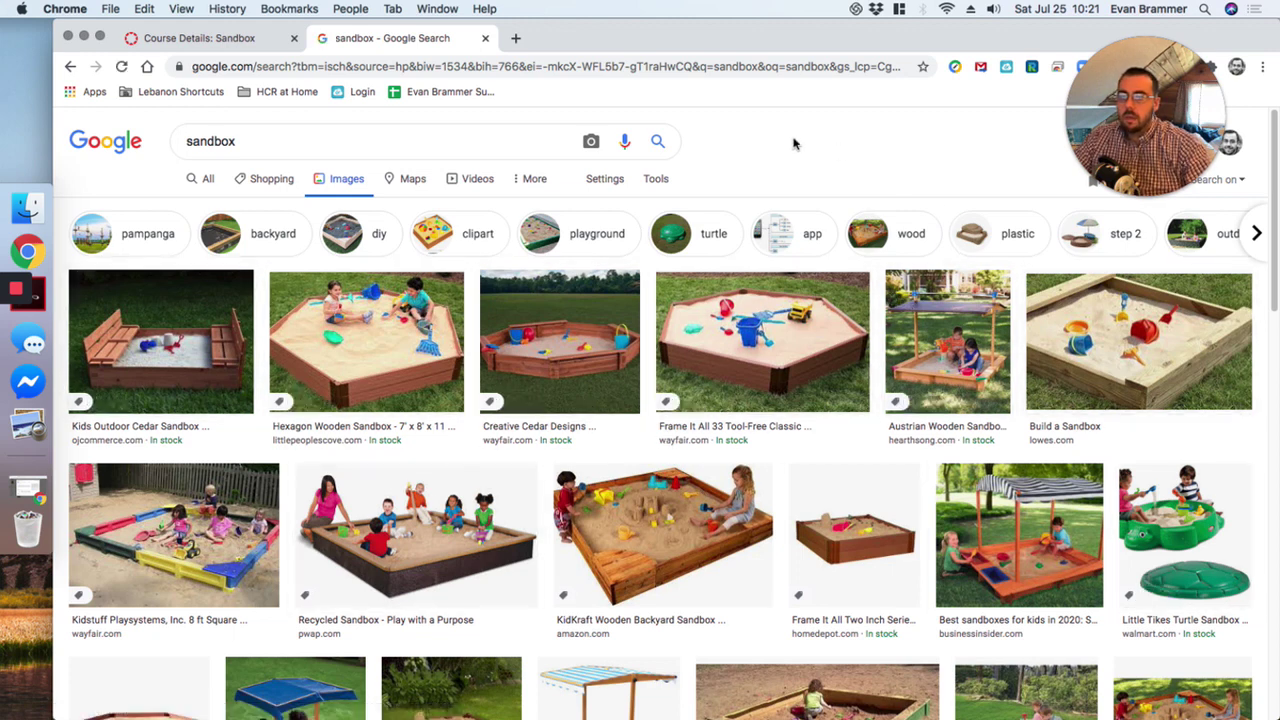
- Filter the sandbox image results by usage rights to Labeled for noncommercial reuse
left_click(603, 184)
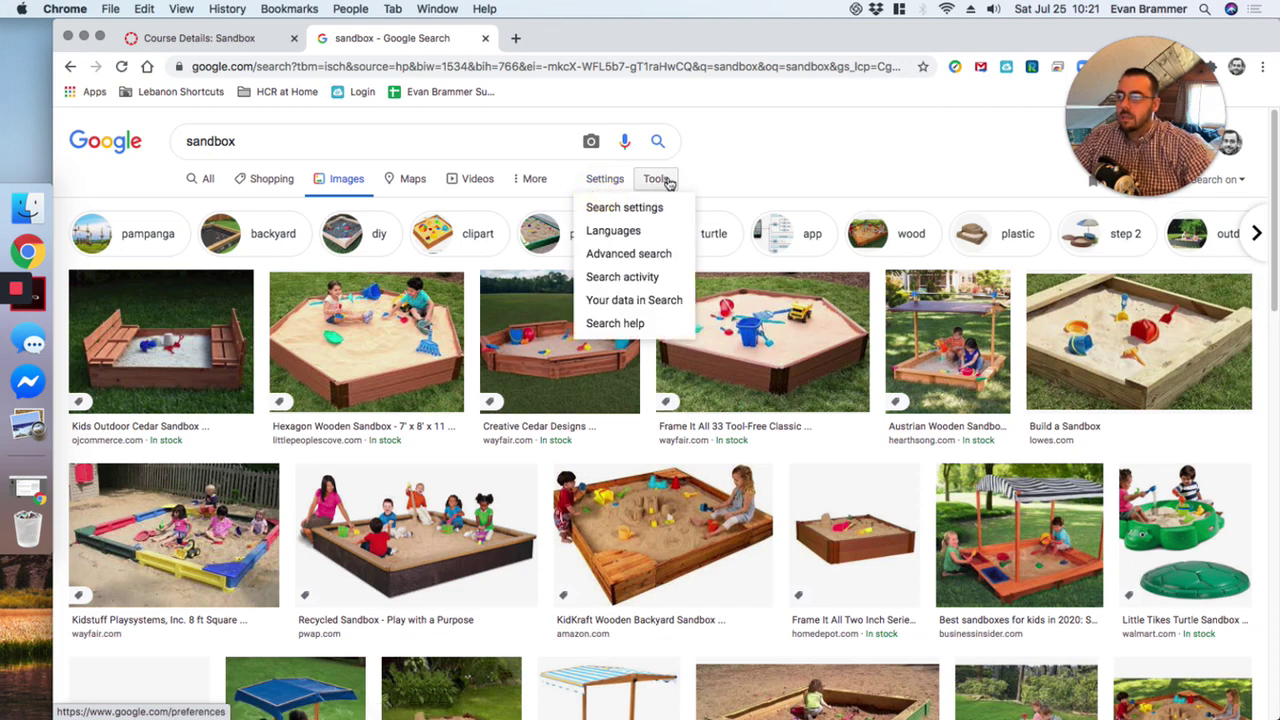
left_click(645, 207)
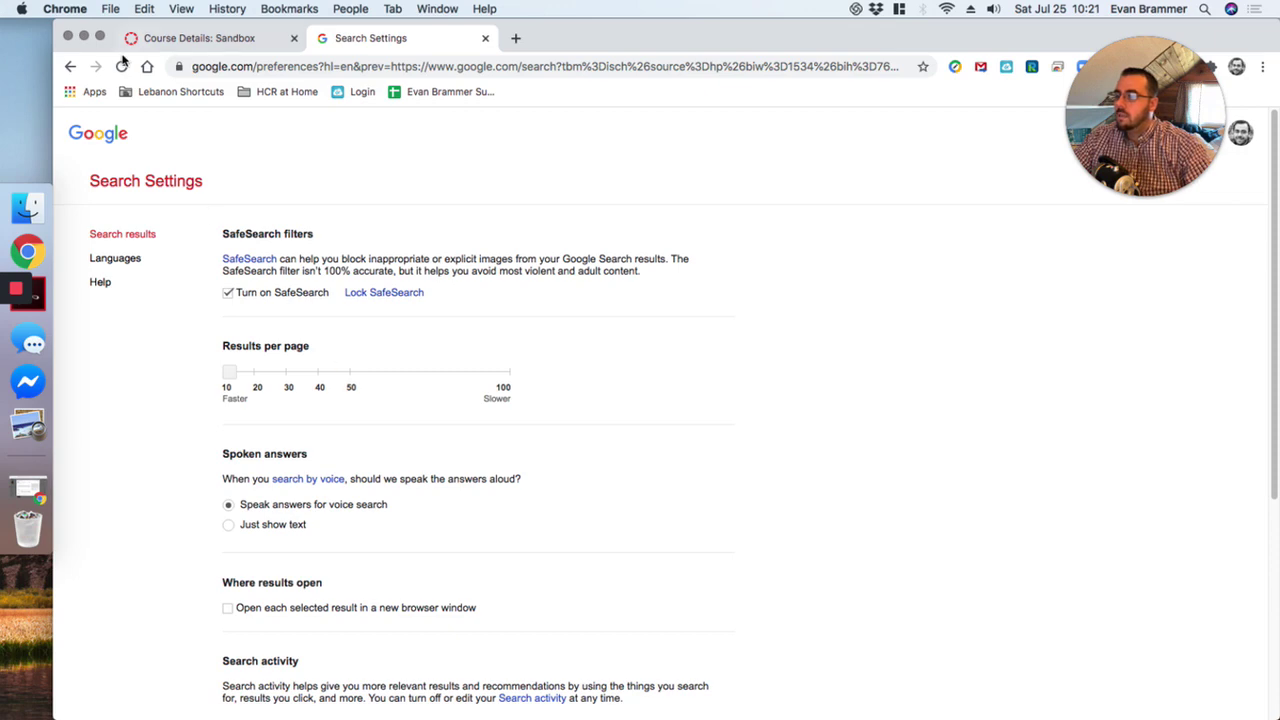
left_click(66, 67)
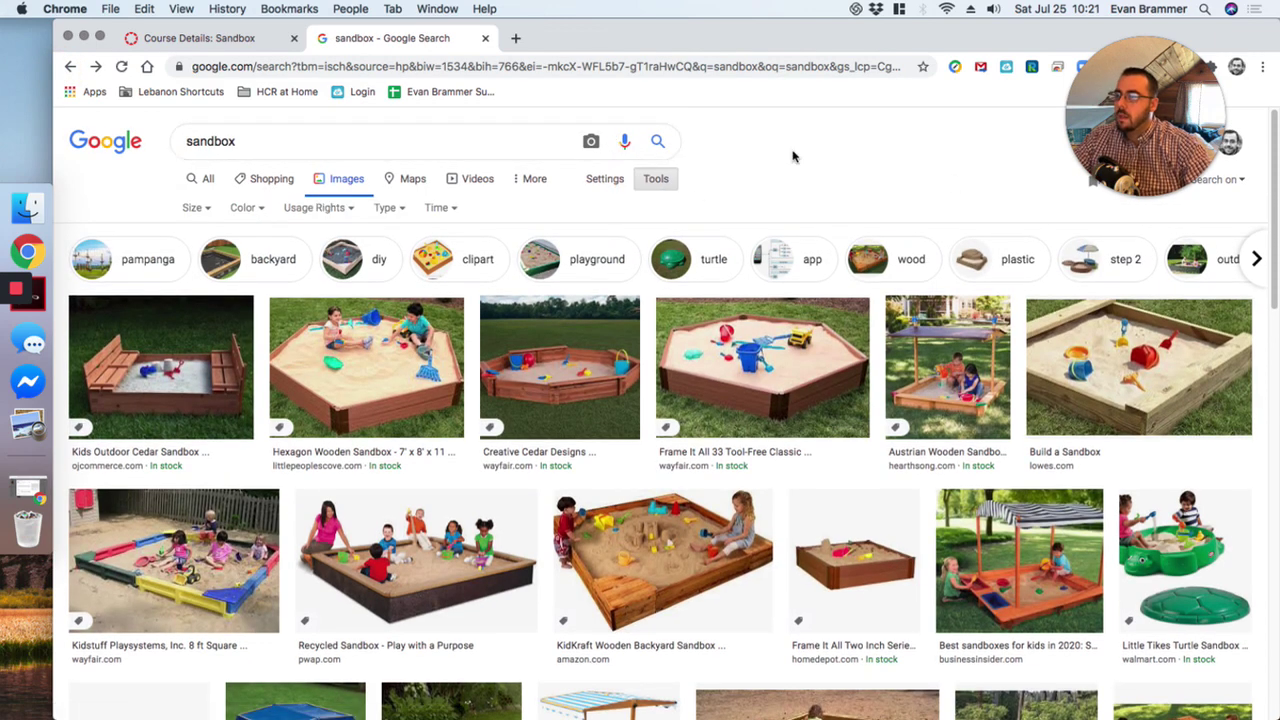
left_click(342, 210)
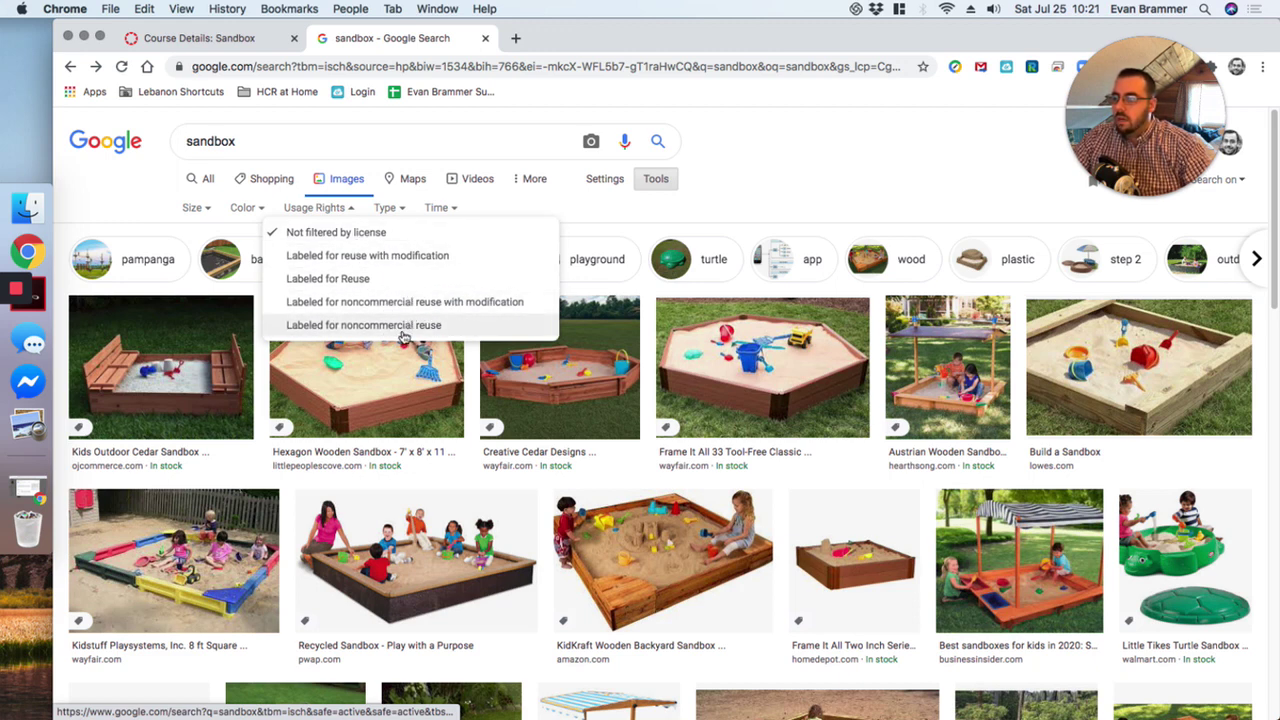
left_click(403, 330)
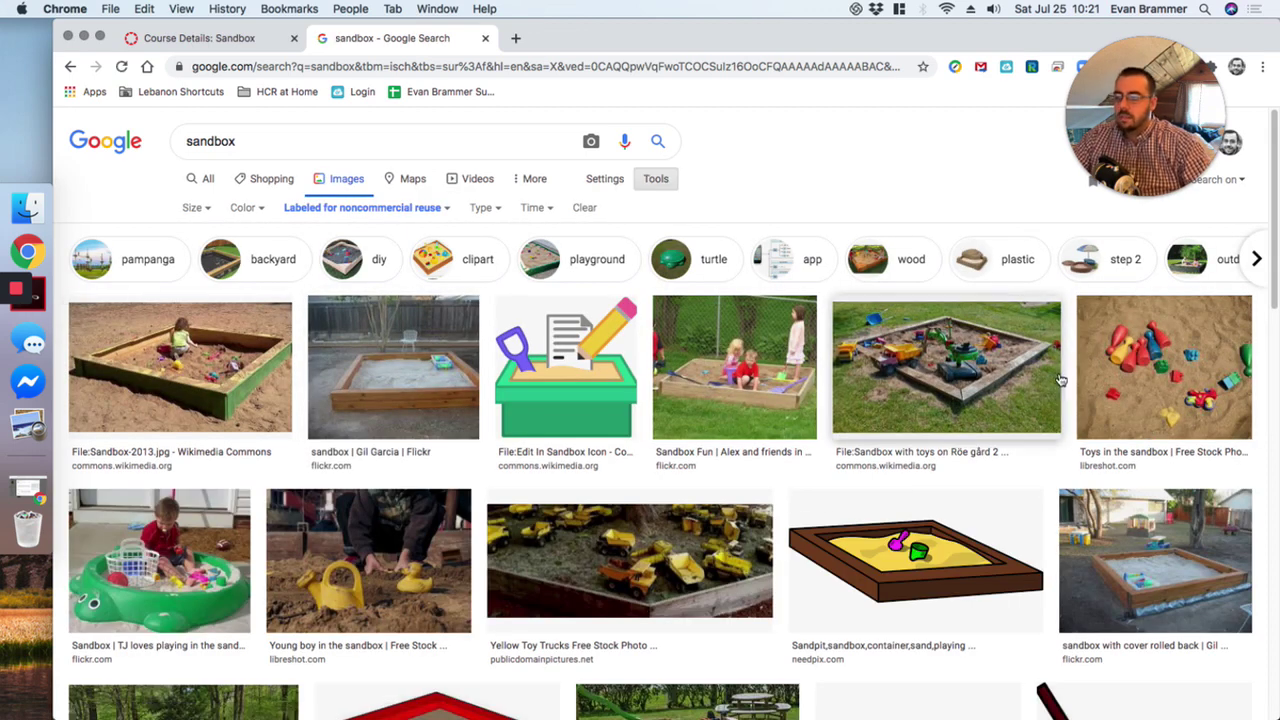
scroll(757, 422, "down", 7)
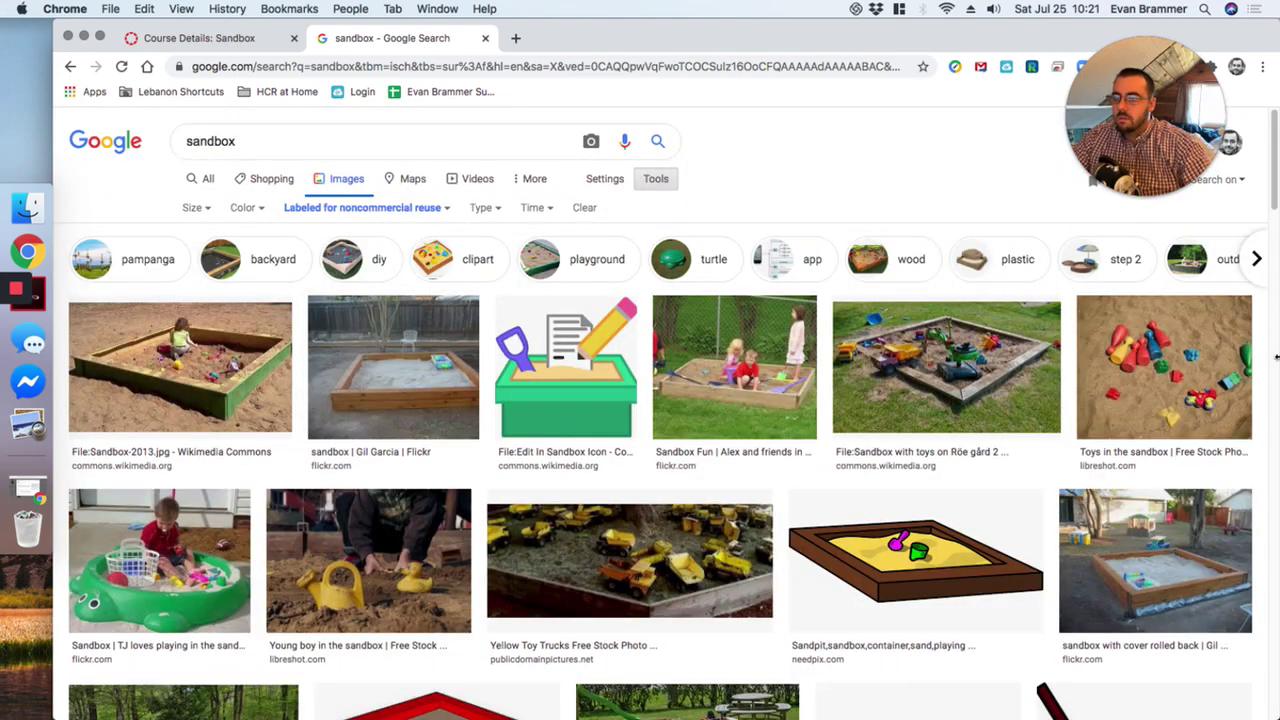
- Preview and copy the 'Sandbox with toys on Röe gård 2' photo, then try dragging it toward Canvas
left_click(930, 371)
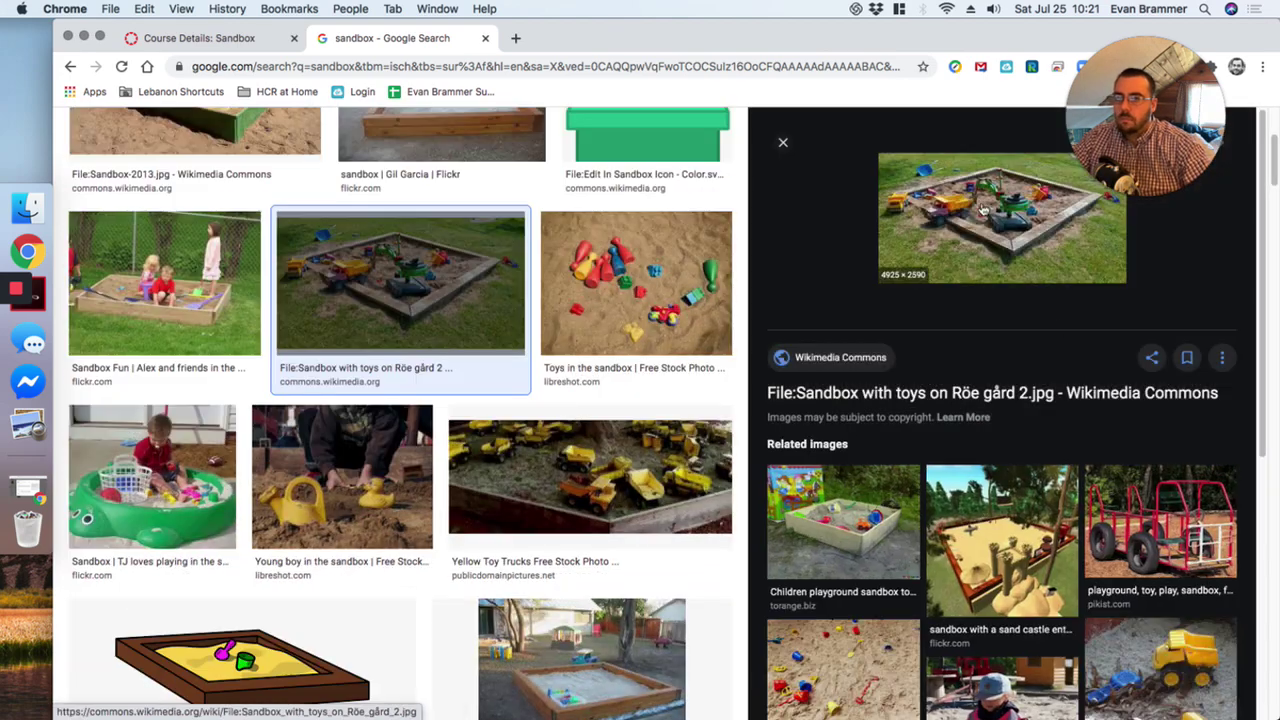
right_click(963, 199)
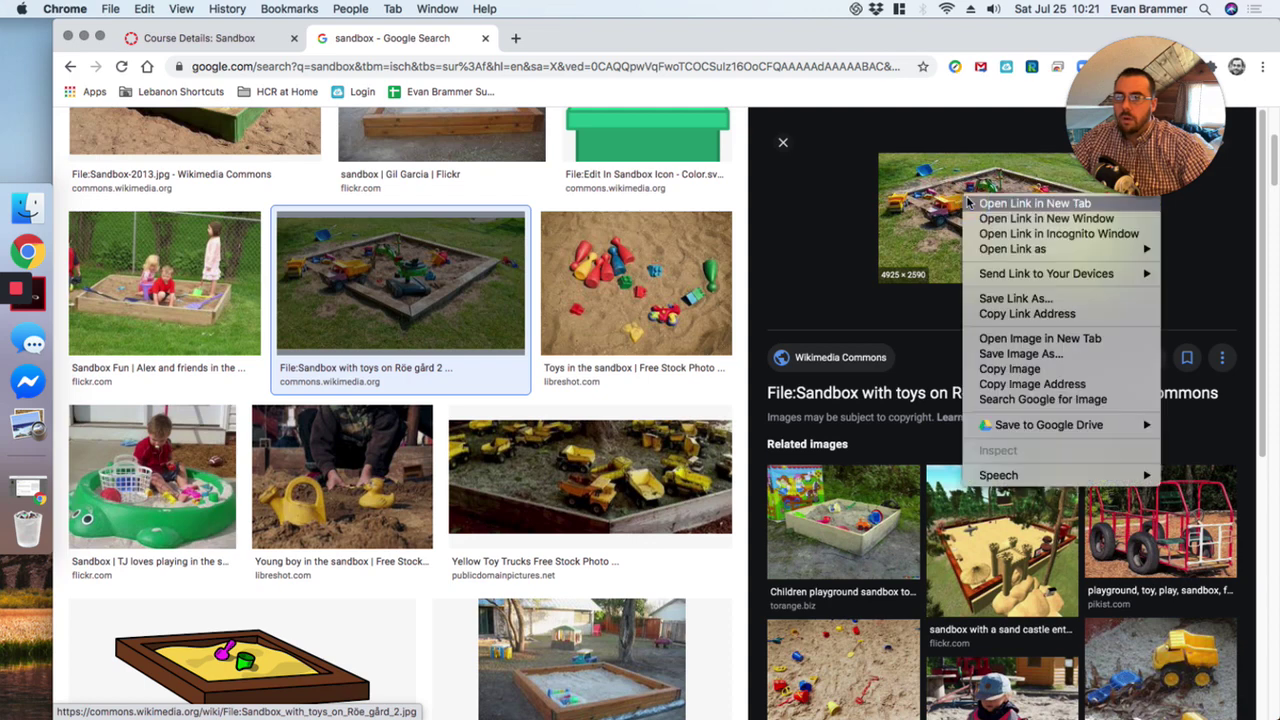
left_click(1048, 370)
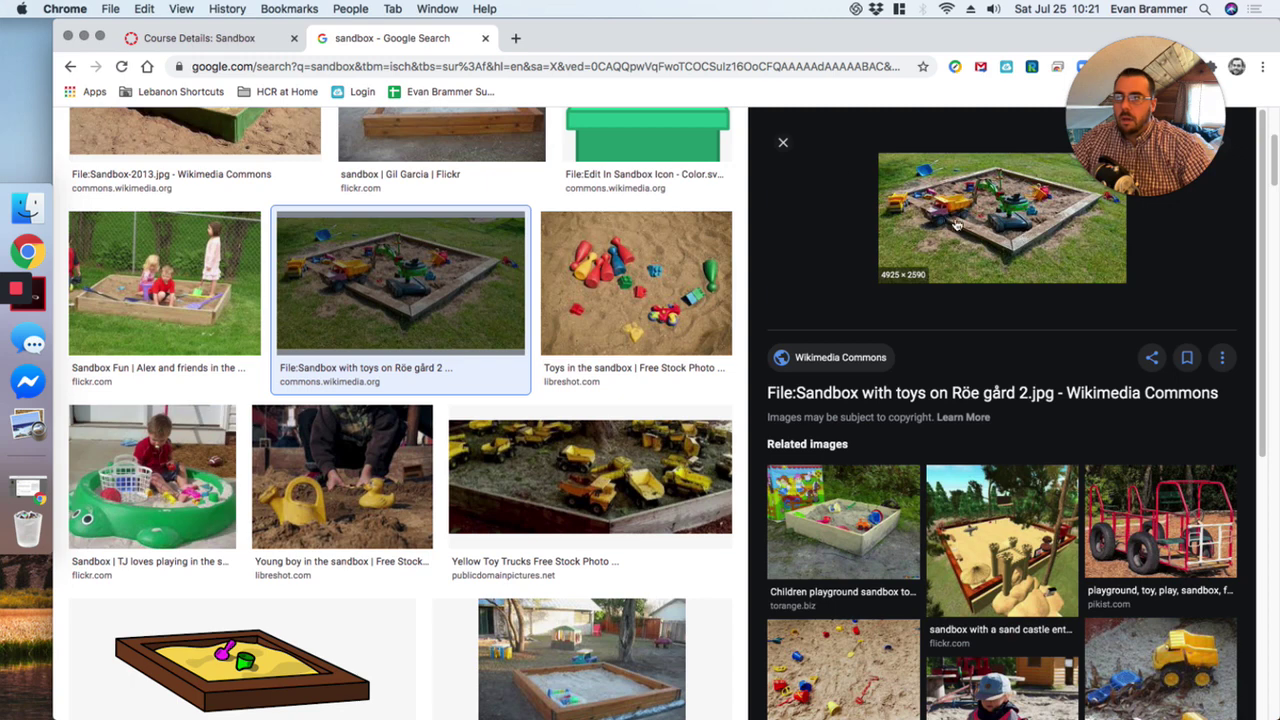
left_click_drag(1026, 236, 837, 380)
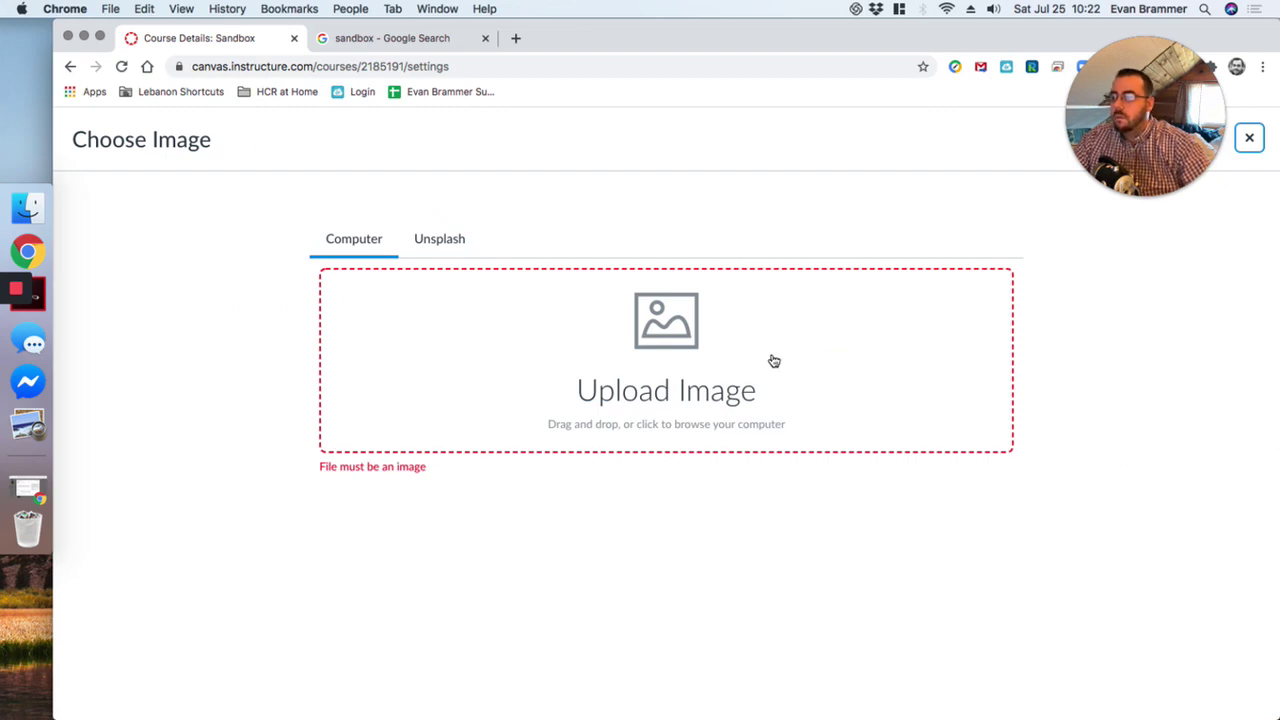
left_click(370, 38)
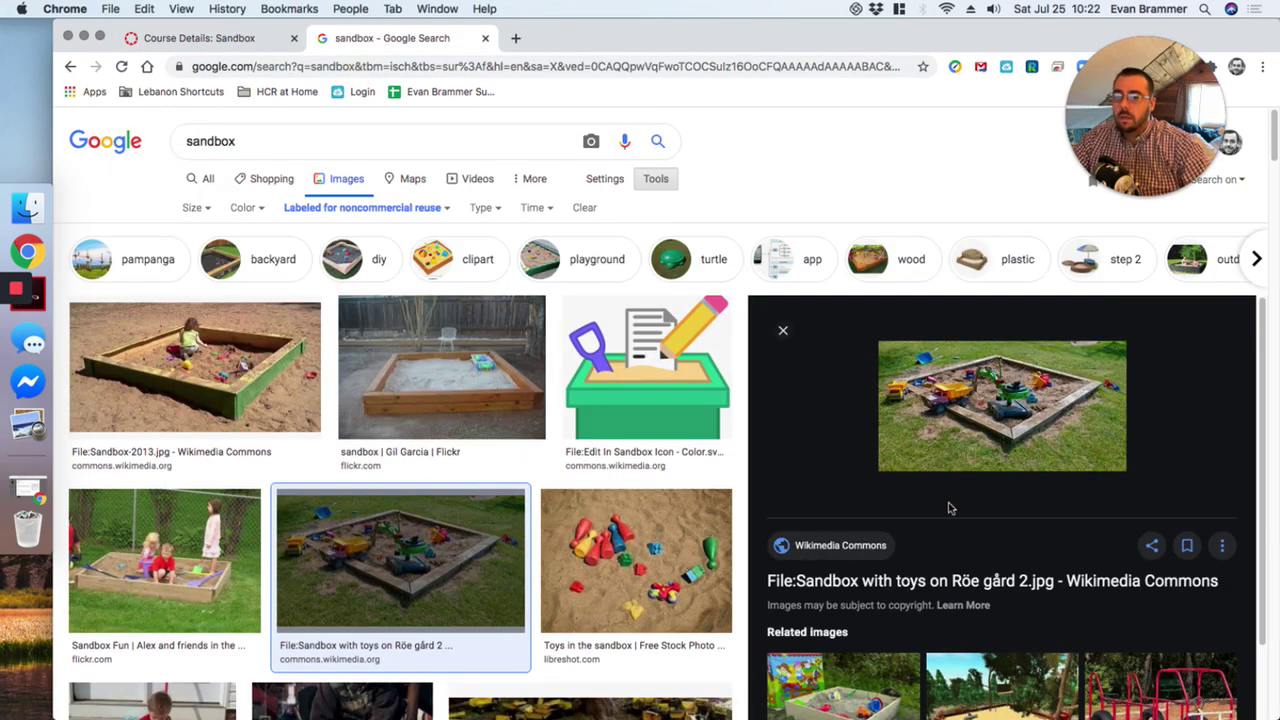
- Save the previewed sandbox-with-toys image from Google Images to Canvas Tutorials as sandbox.jpeg
right_click(1016, 410)
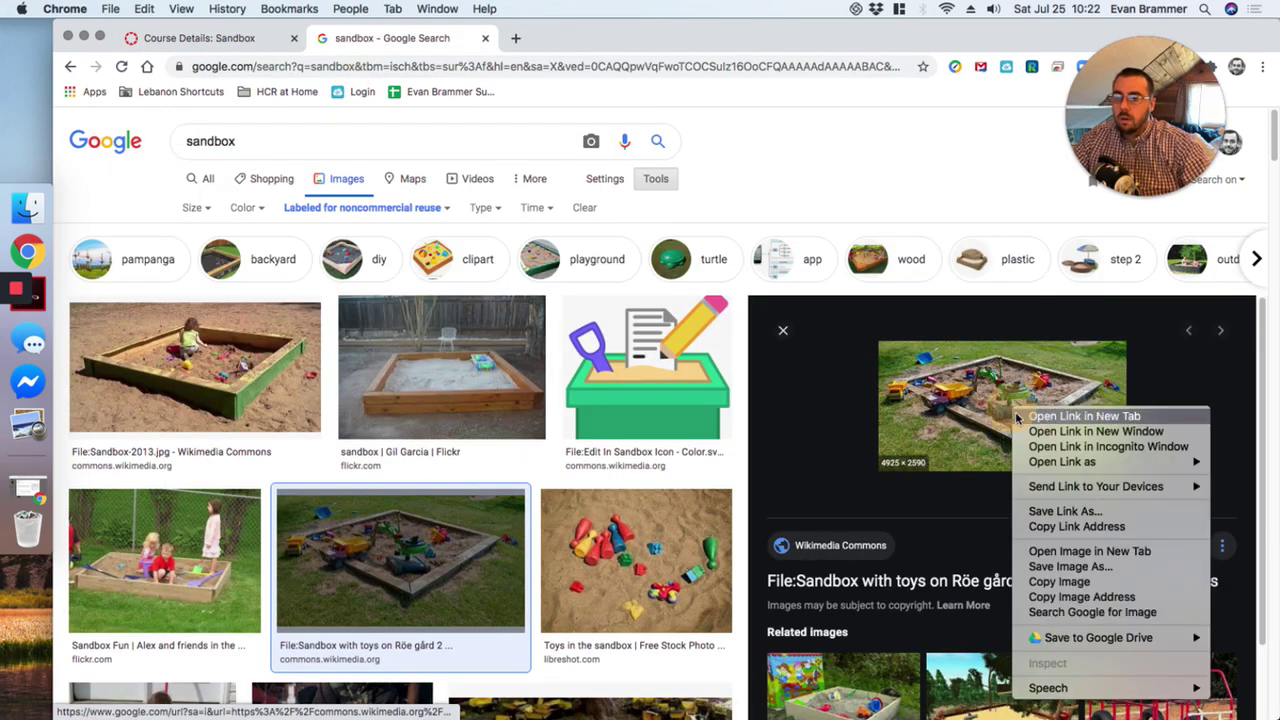
left_click(1100, 566)
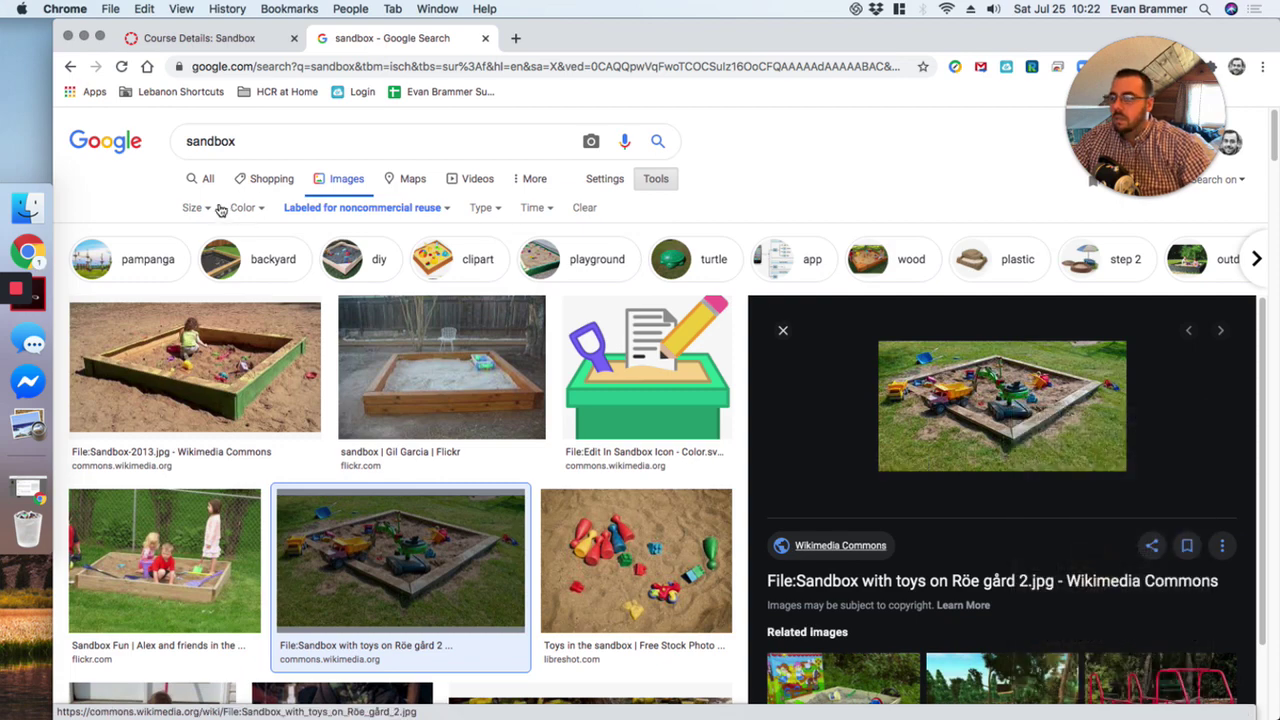
left_click(443, 328)
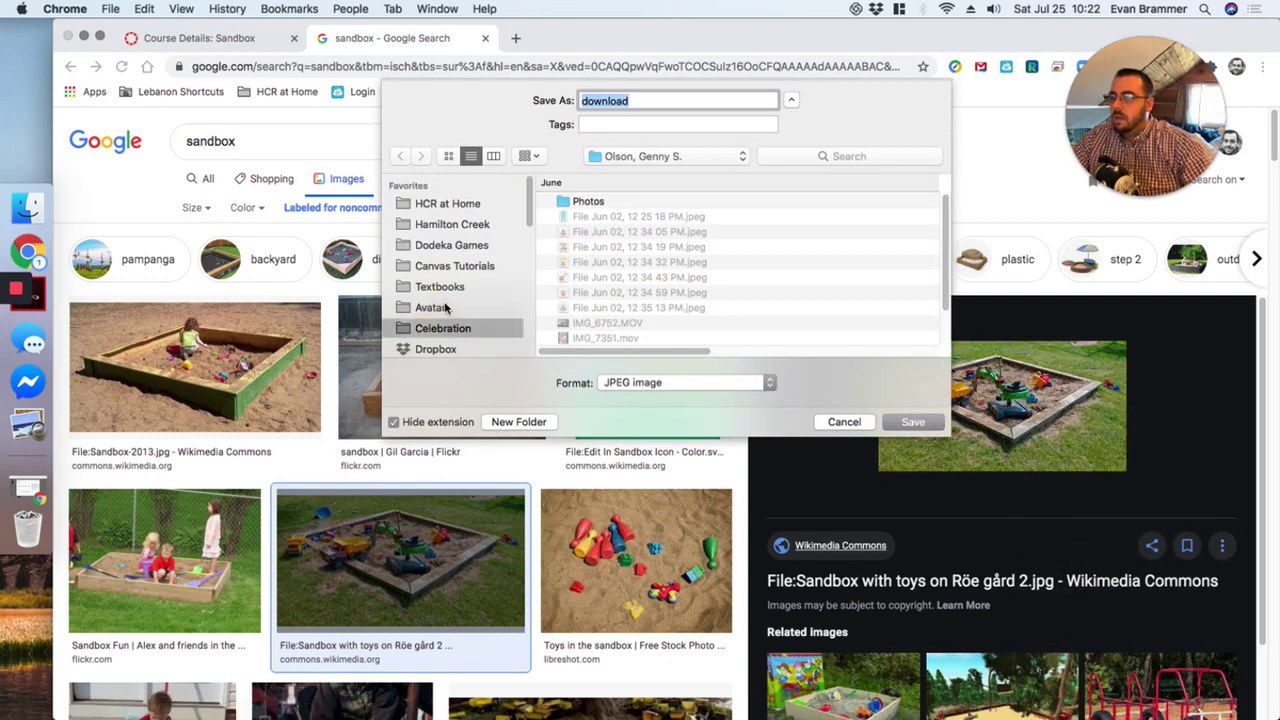
left_click(446, 308)
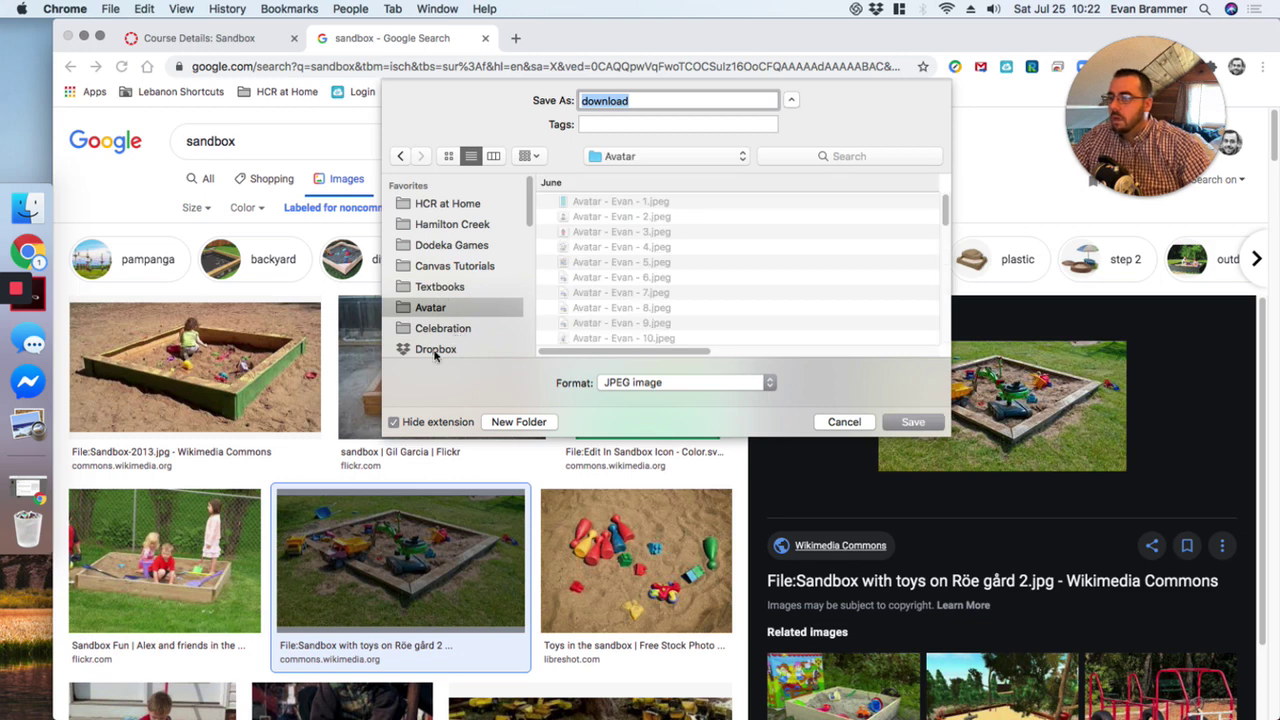
left_click(440, 266)
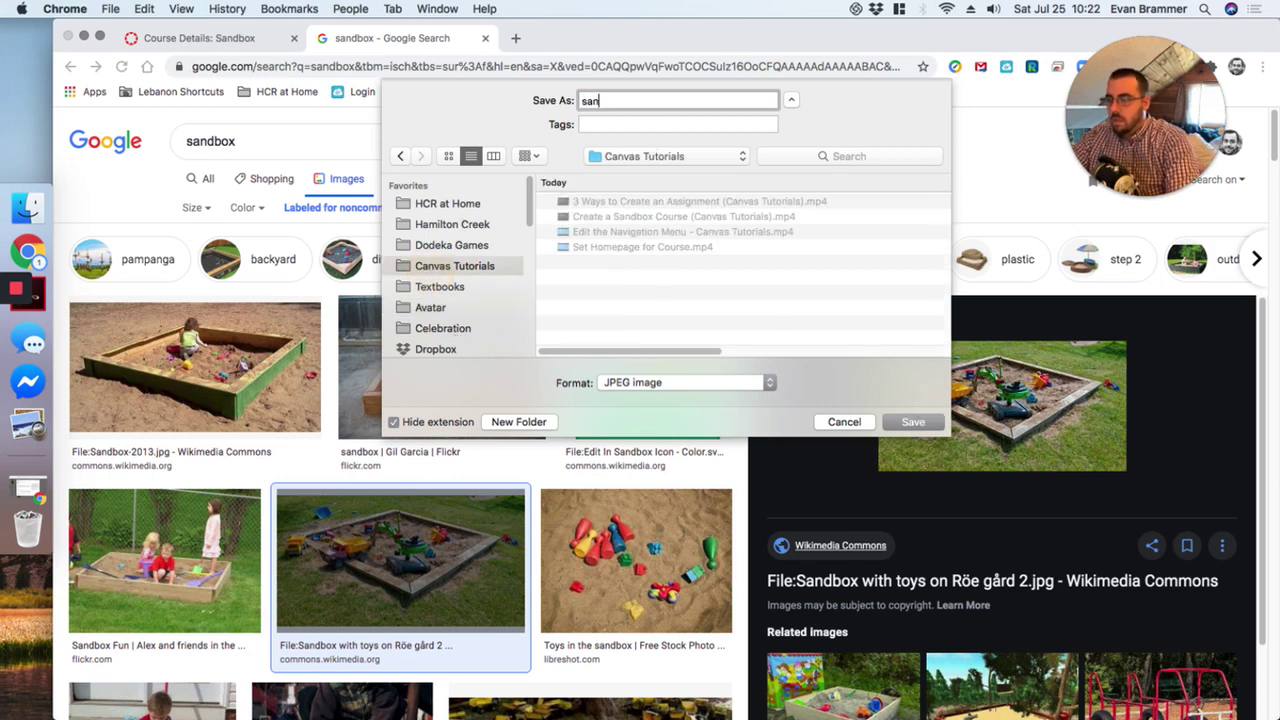
key("Return")
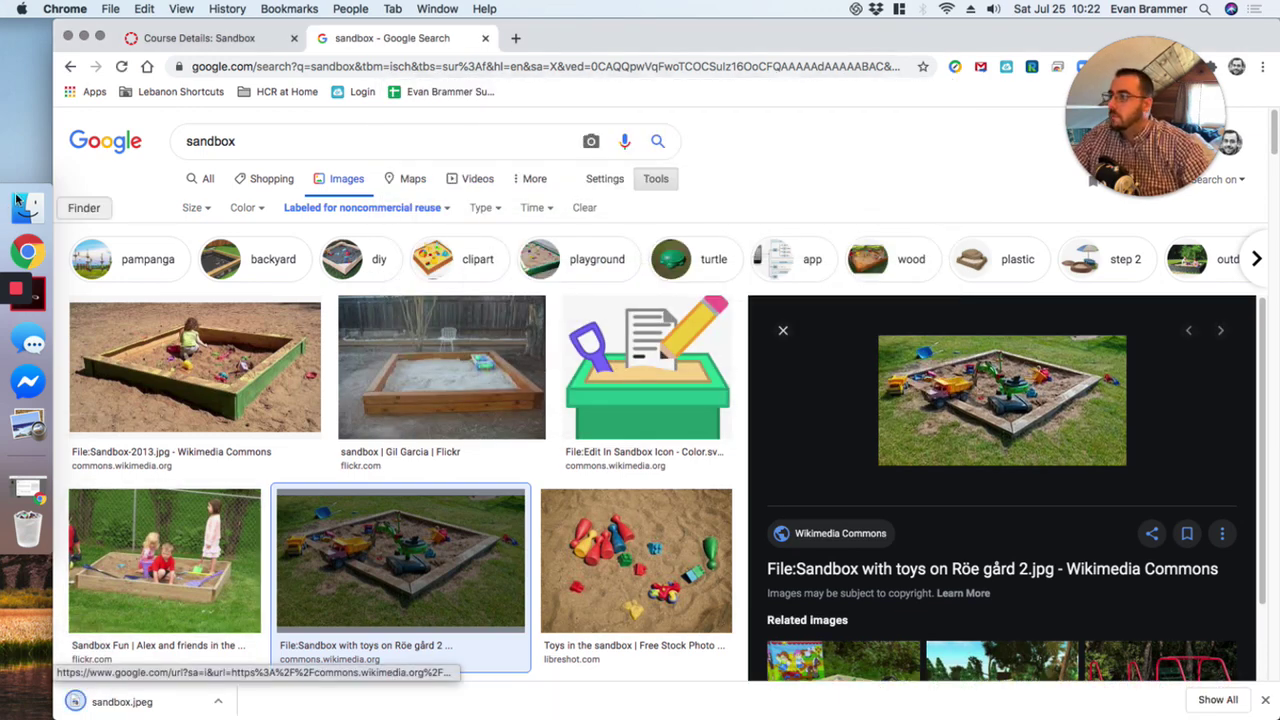
- Try dragging sandbox.jpeg from the Canvas Tutorials folder onto the course image upload area
left_click(200, 38)
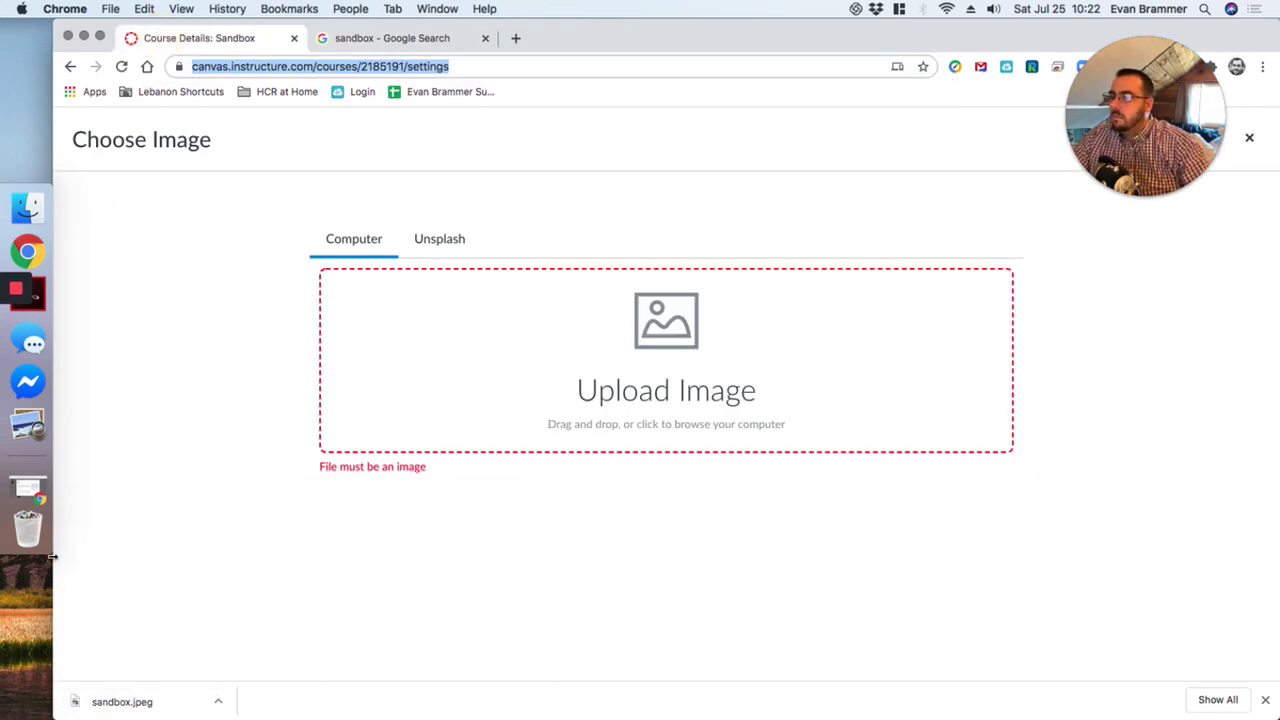
left_click(27, 207)
left_click_drag(609, 125, 743, 369)
key("super+Tab")
key("super+Tab")
key("super+Tab")
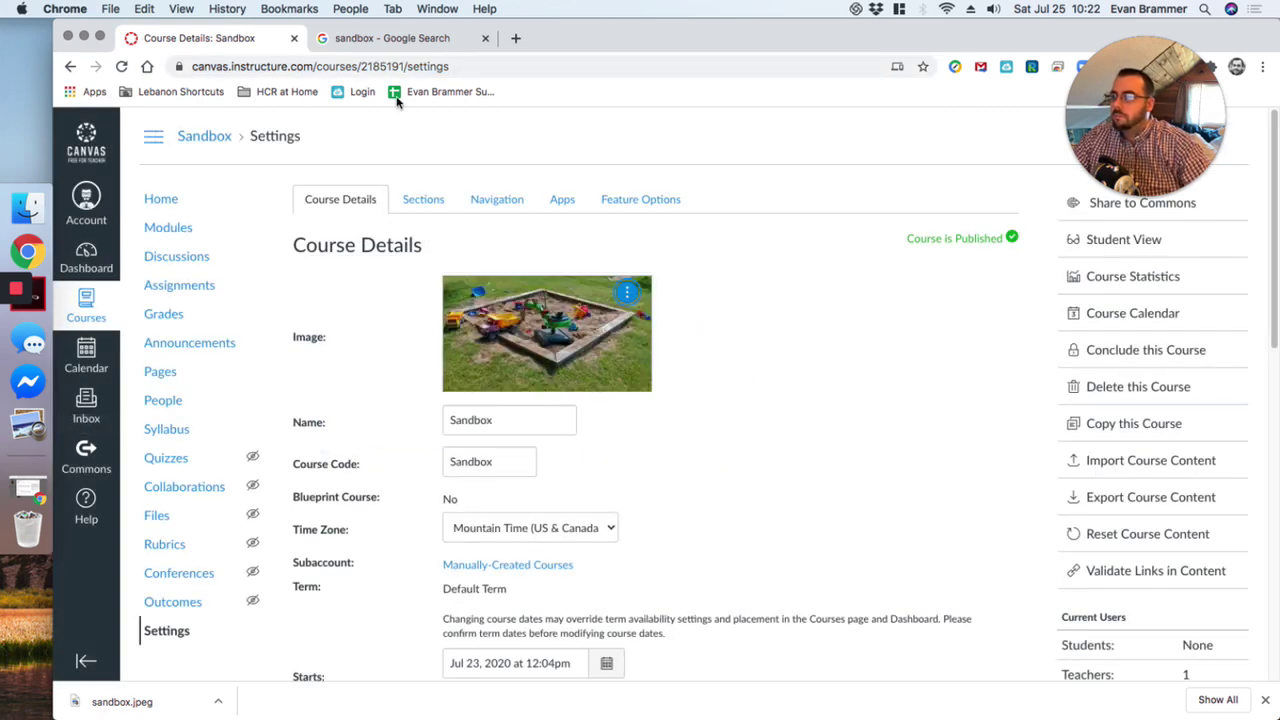
- Upload sandbox.jpg from Canvas Tutorials as the Sandbox course image through Choose Image
left_click(626, 295)
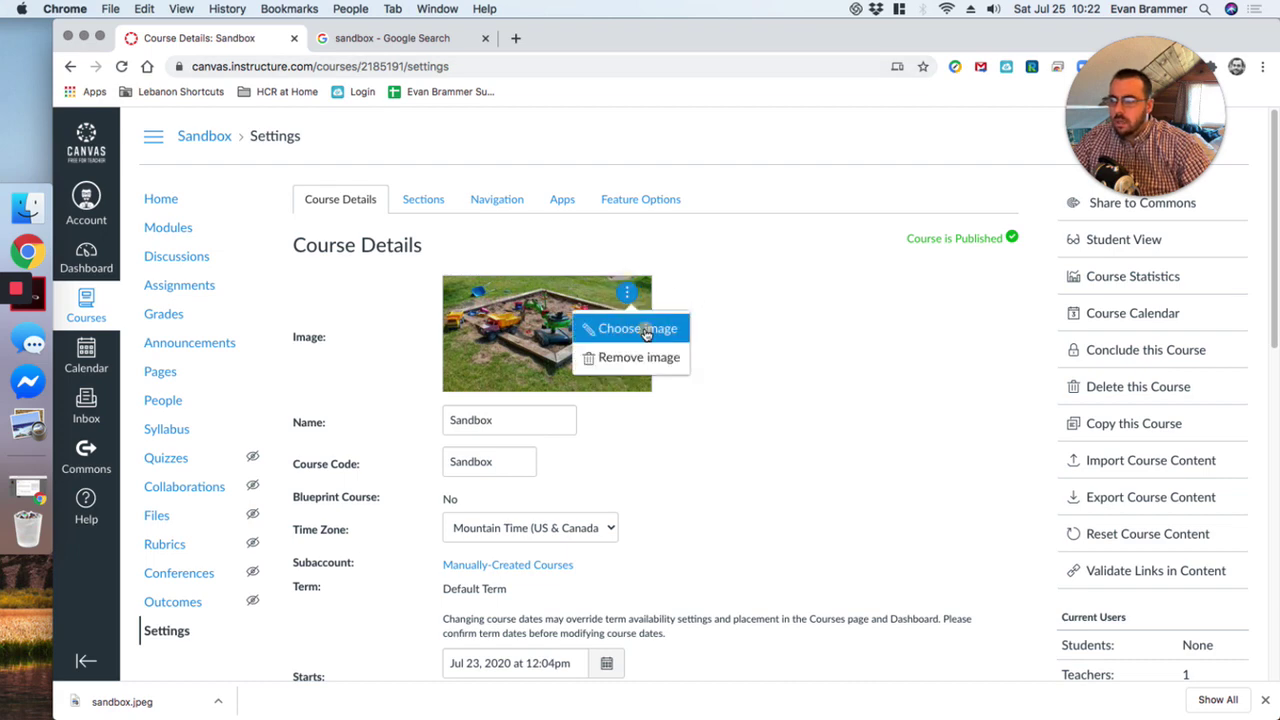
left_click(620, 328)
left_click(620, 329)
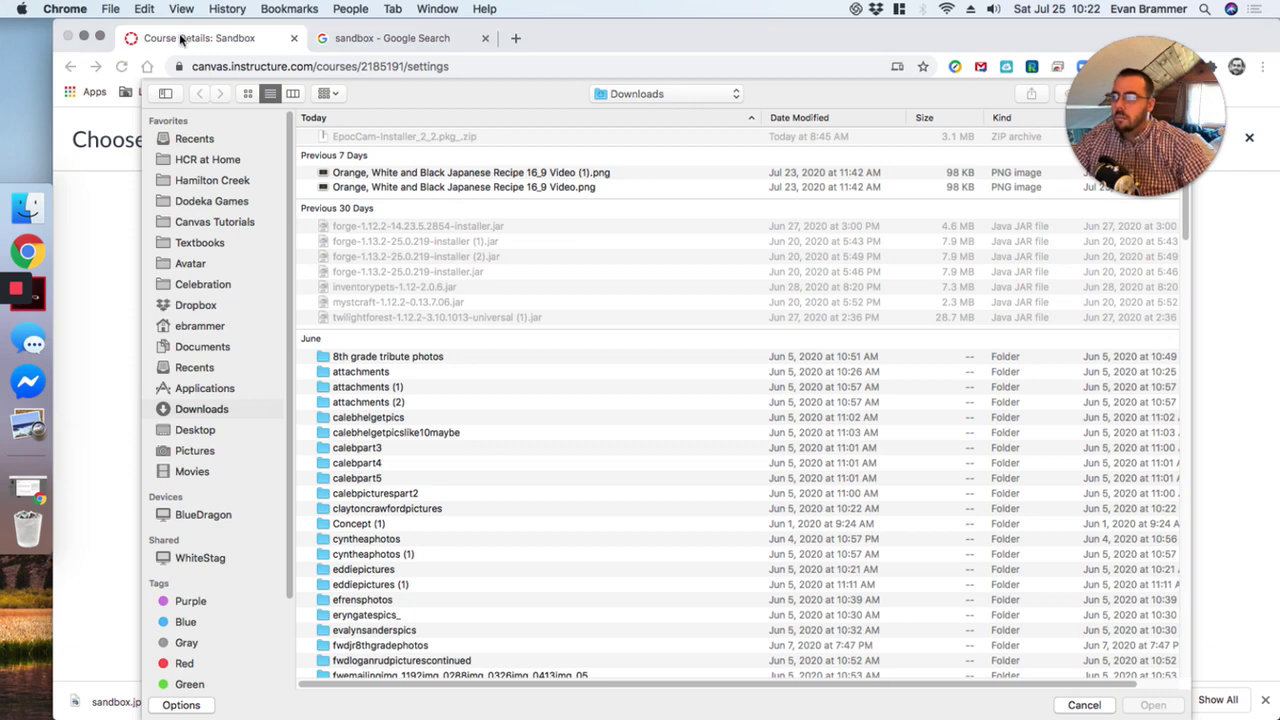
left_click(198, 225)
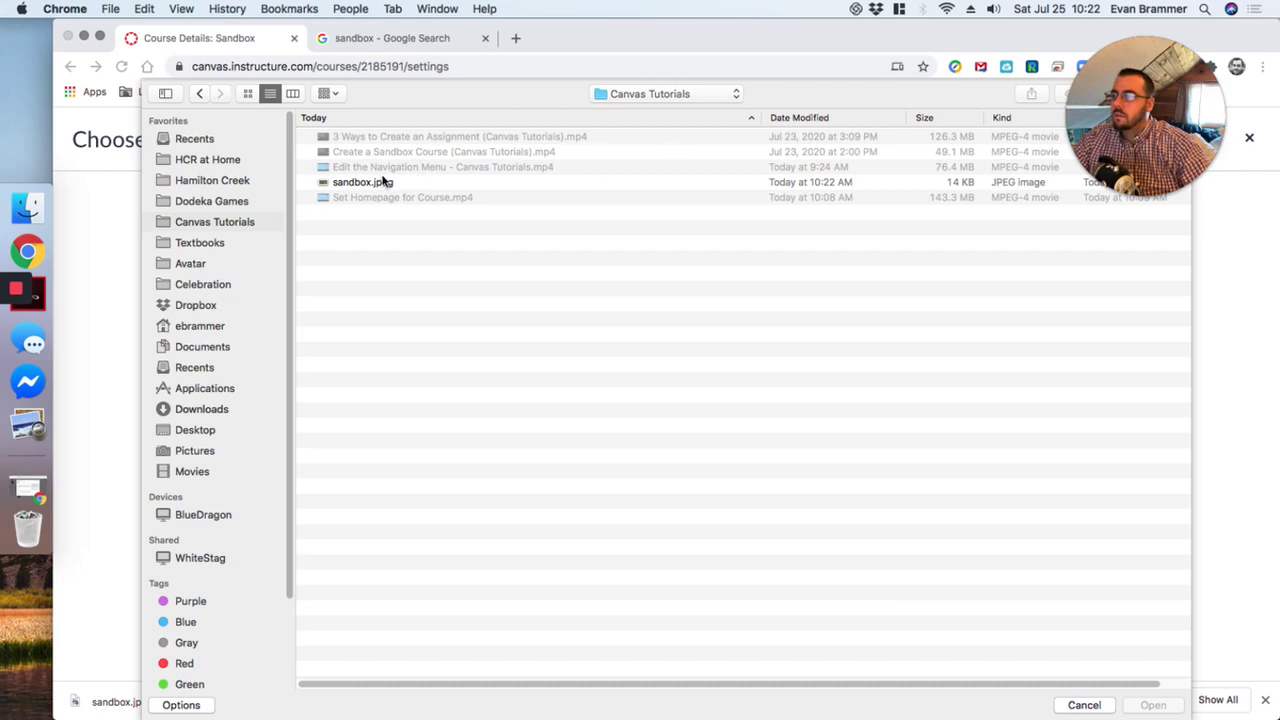
left_click(383, 182)
left_click(1152, 705)
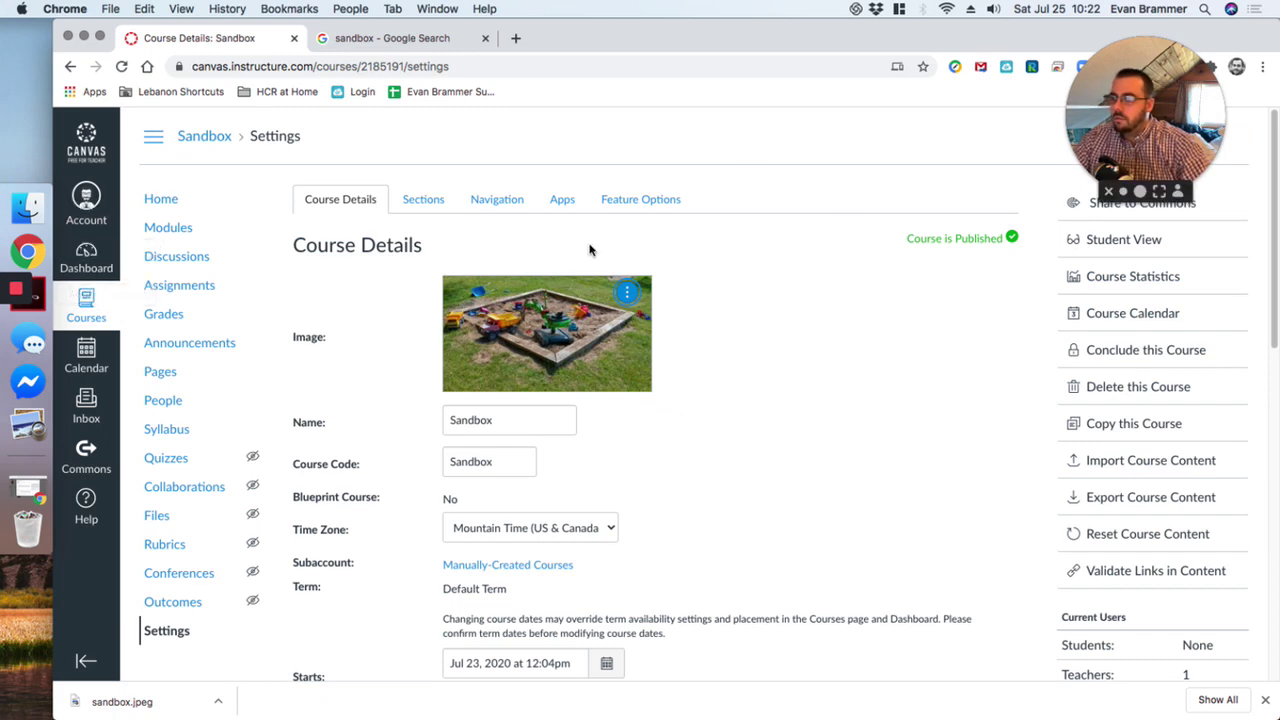
- Update the Sandbox course details, then view the Dashboard showing the orange-tinted sandbox photo card
scroll(754, 420, "down", 10)
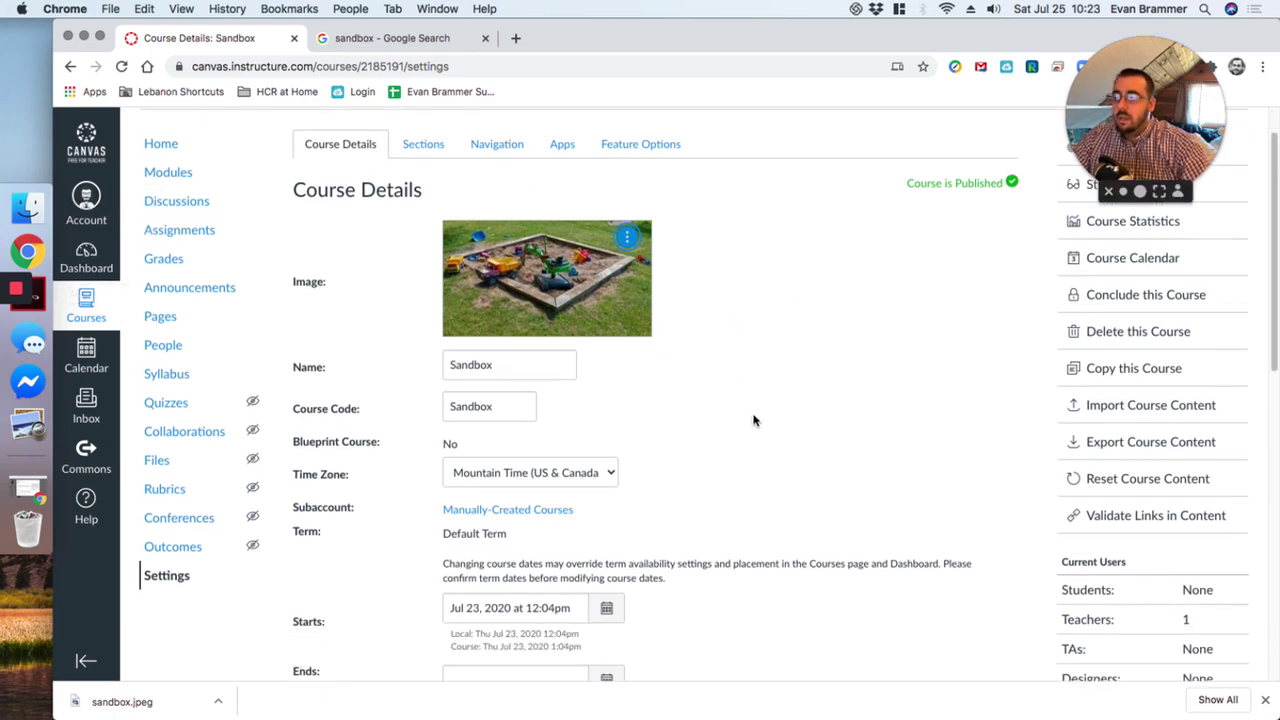
left_click(955, 614)
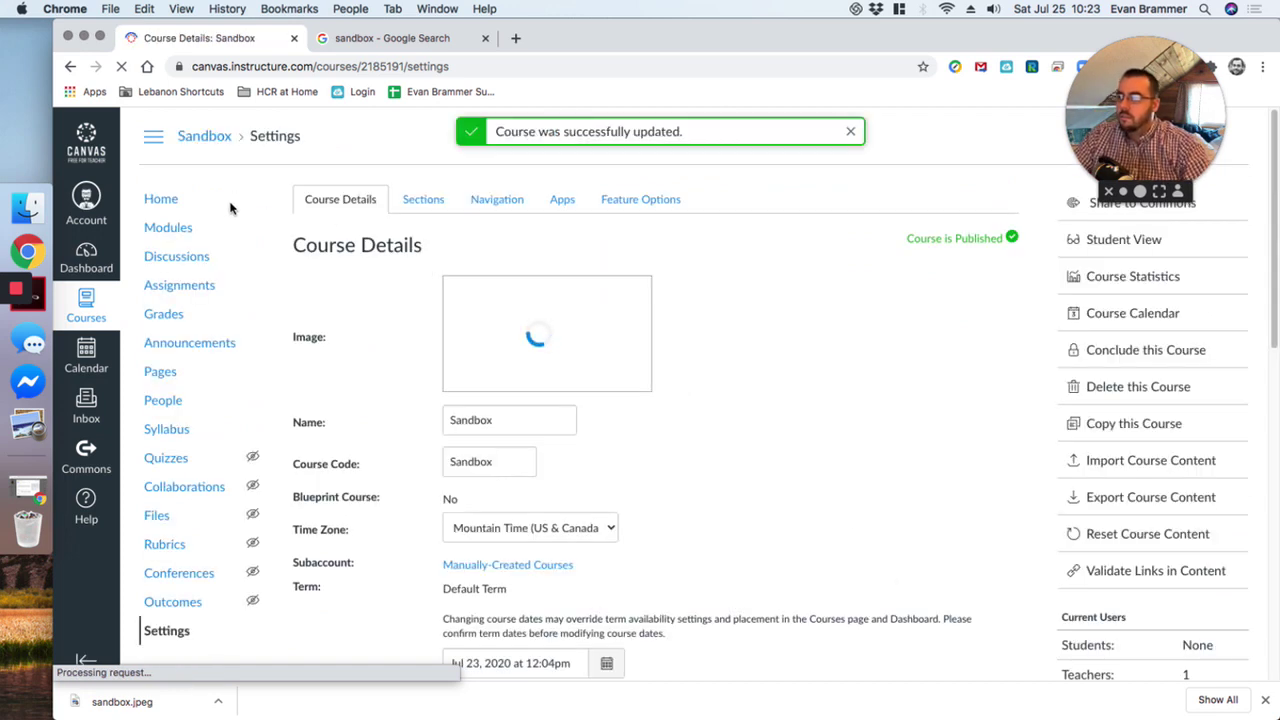
left_click(78, 265)
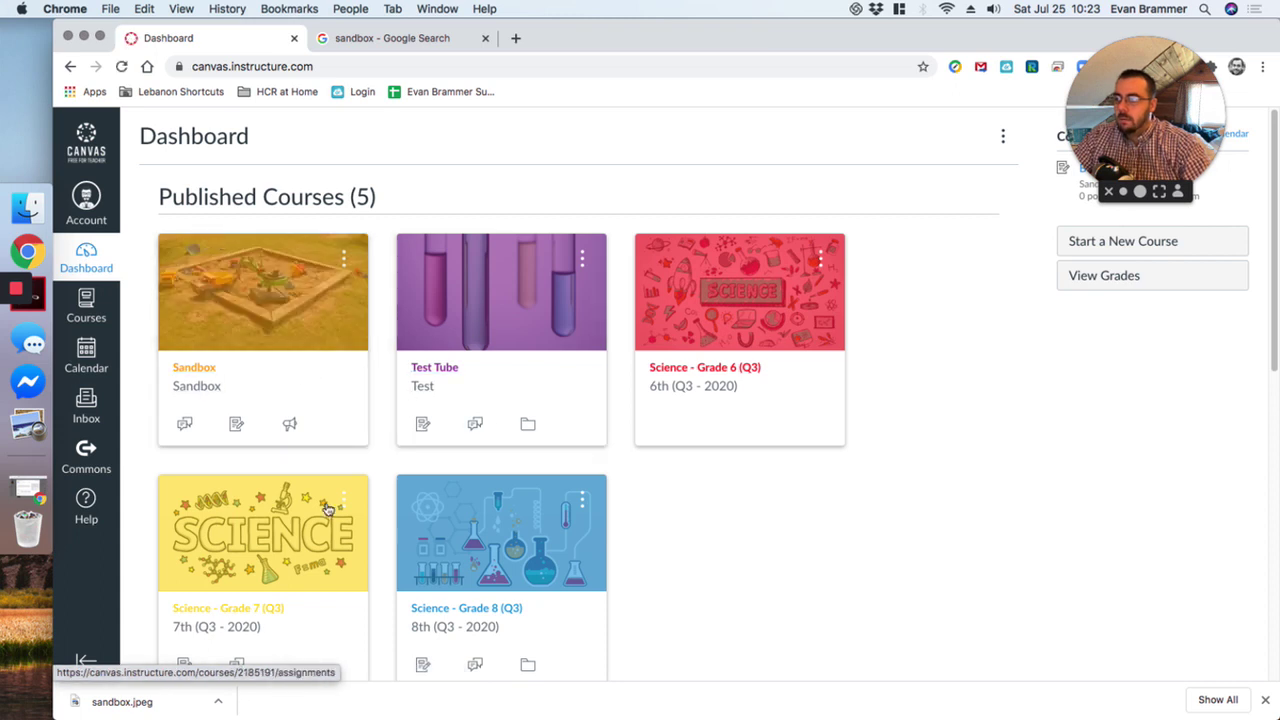
- Drag the Sandbox card after the Science - Grade 8 card at the end of the Dashboard
left_click_drag(270, 279, 588, 505)
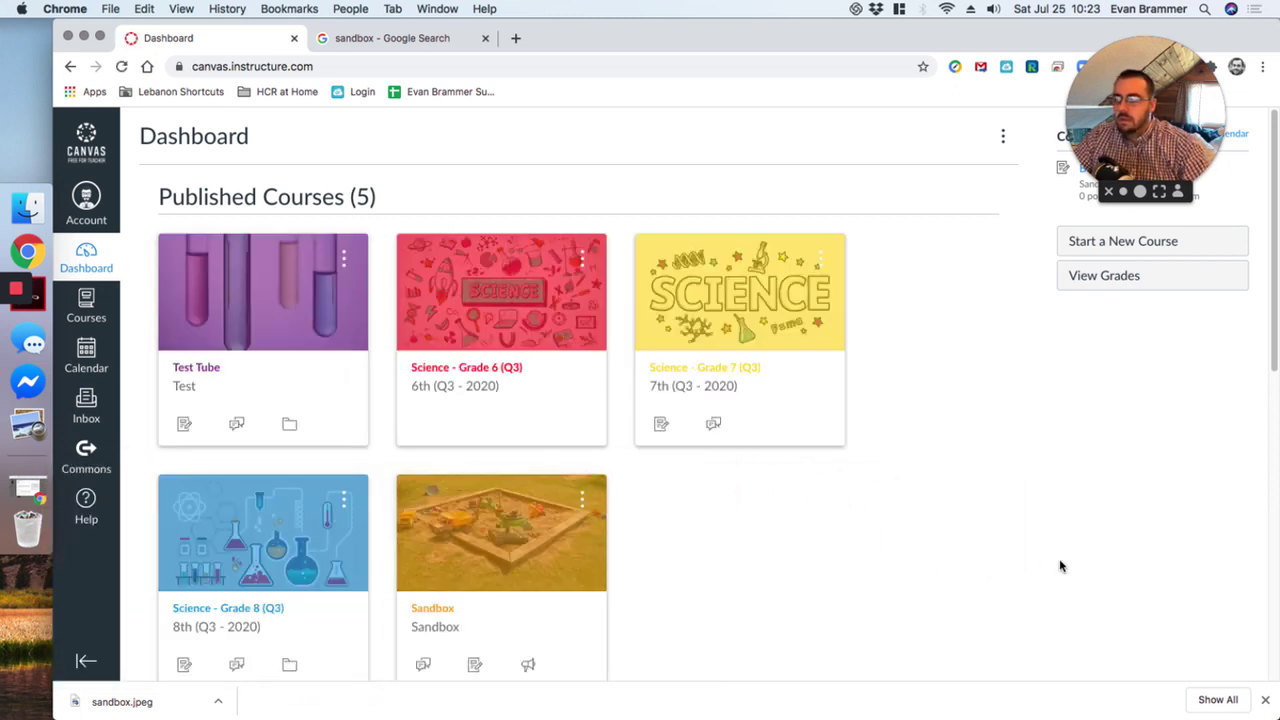